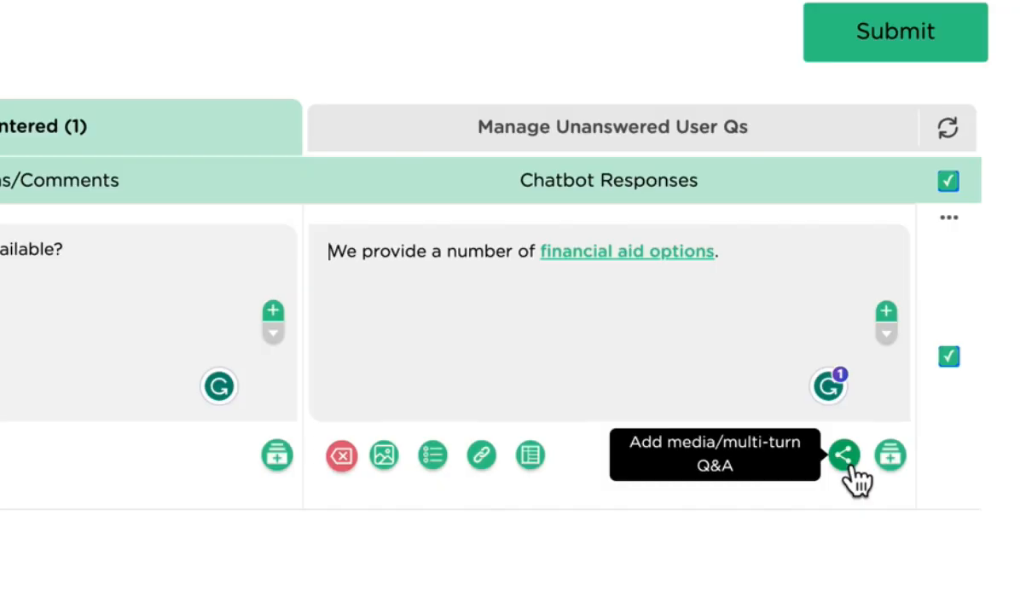
Add a multi-turn yes/no free-text question: "Would you like me to walk you through various options and see which one might be the best for you?".
left_click(814, 475)
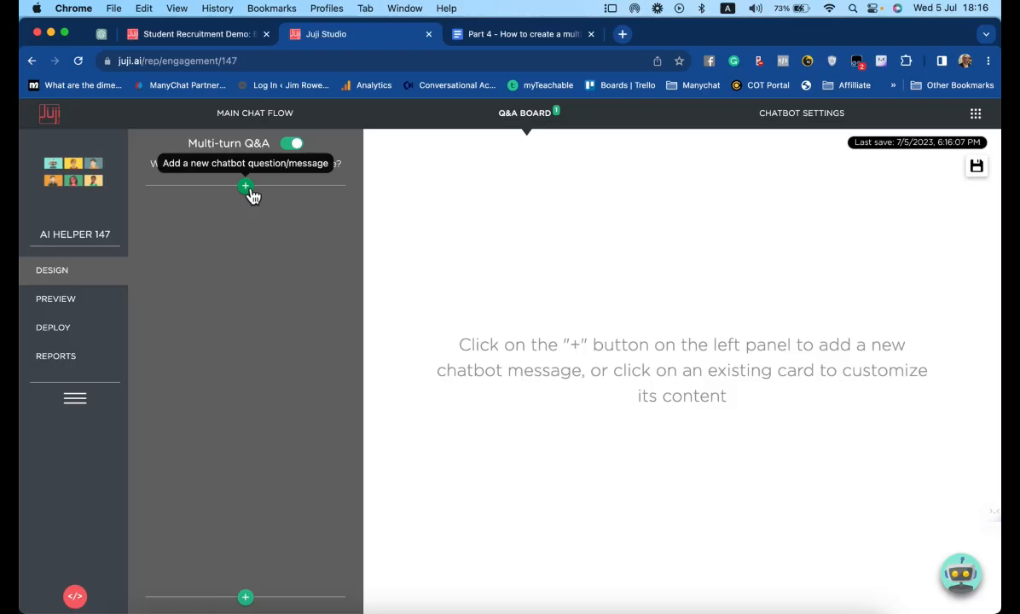
left_click(247, 188)
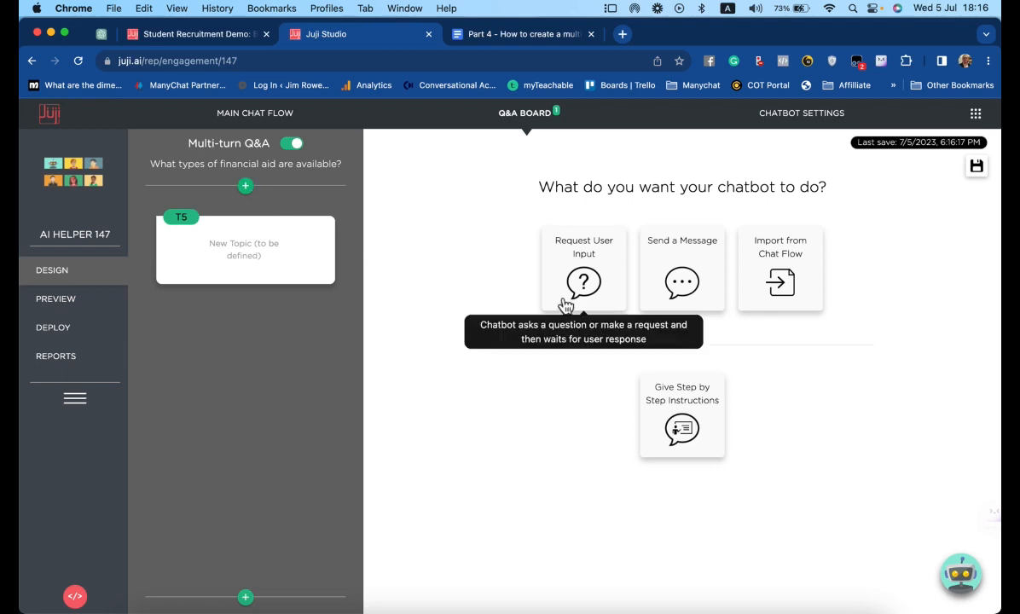
left_click(585, 284)
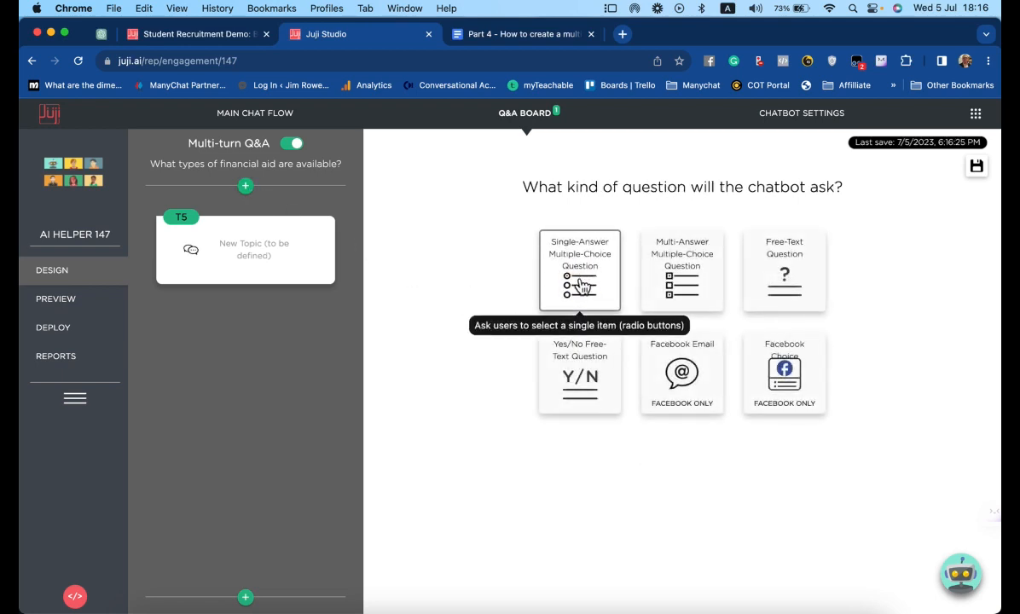
left_click(578, 375)
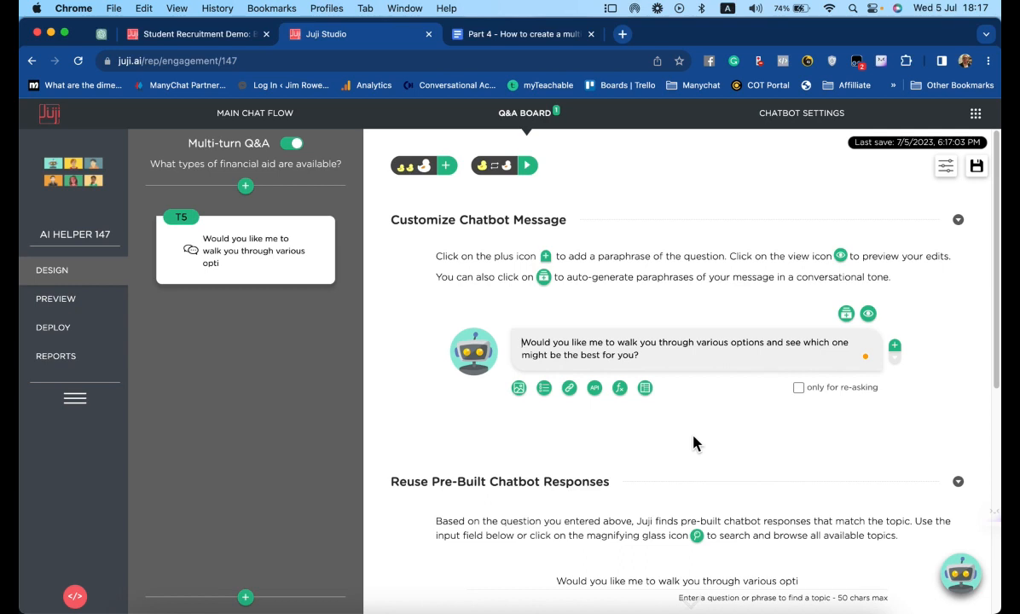
Add a custom chatbot response whose trigger is the pre-built intent of the user replying "yes".
scroll(692, 452, "down", 5)
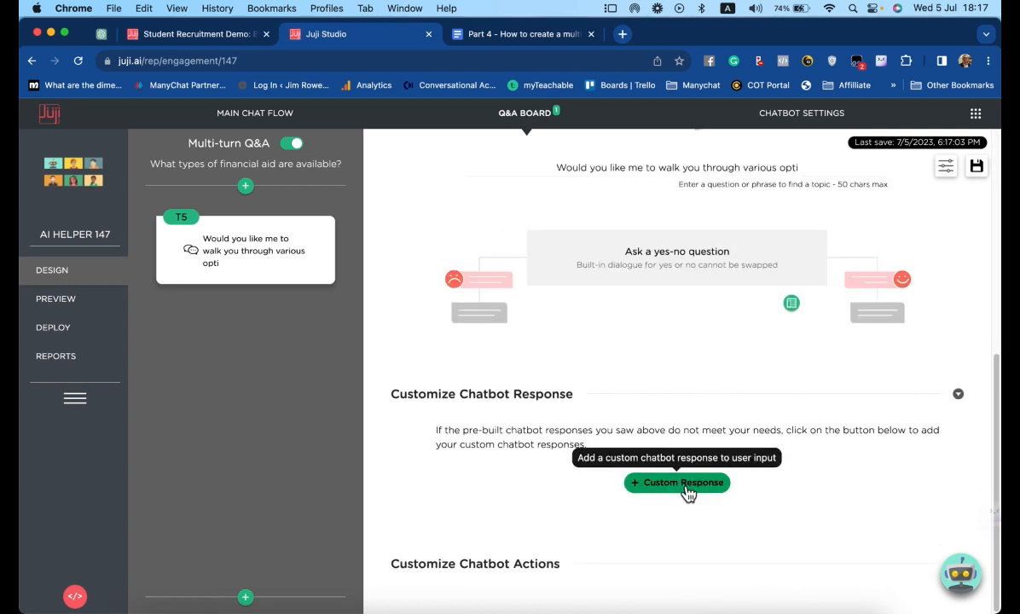
left_click(685, 491)
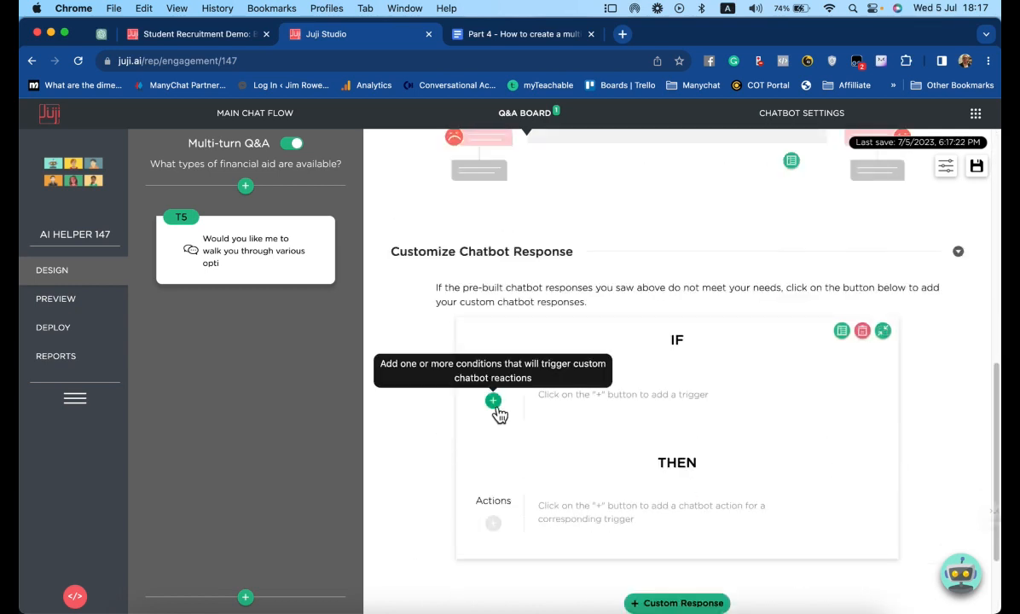
left_click(493, 401)
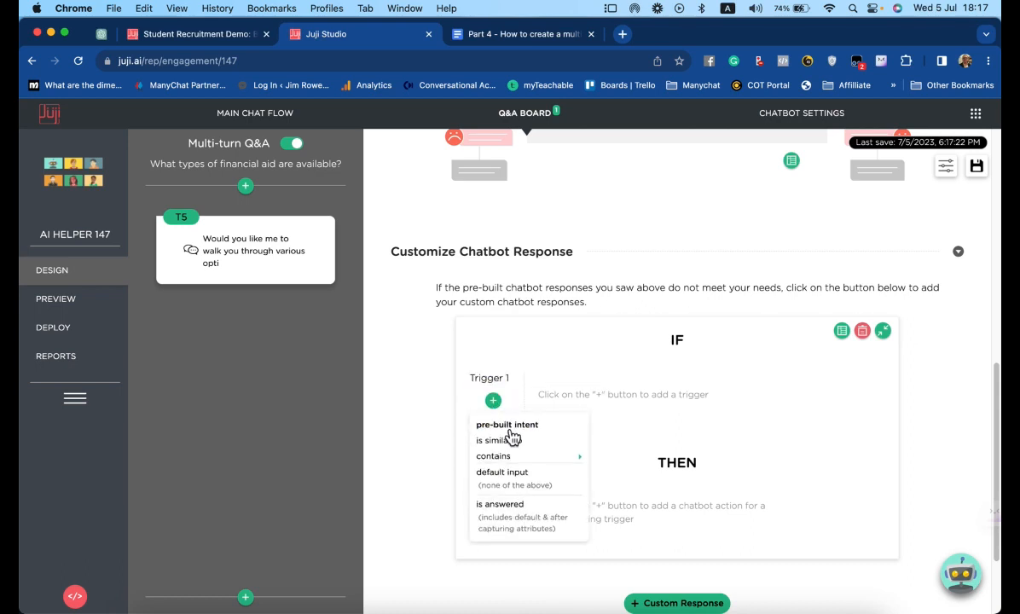
left_click(509, 426)
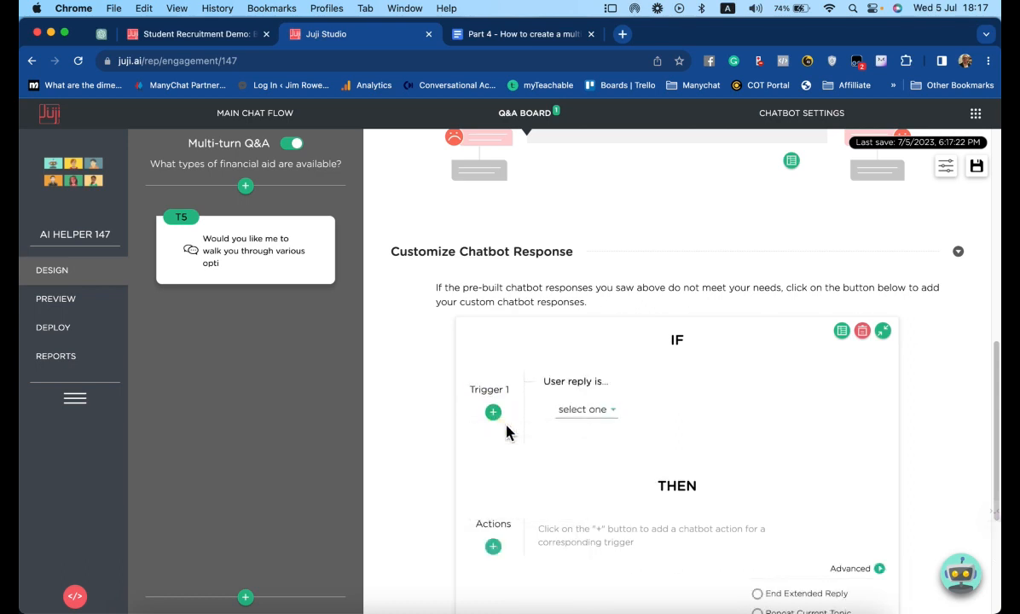
left_click(585, 409)
left_click(580, 436)
scroll(565, 449, "down", 1)
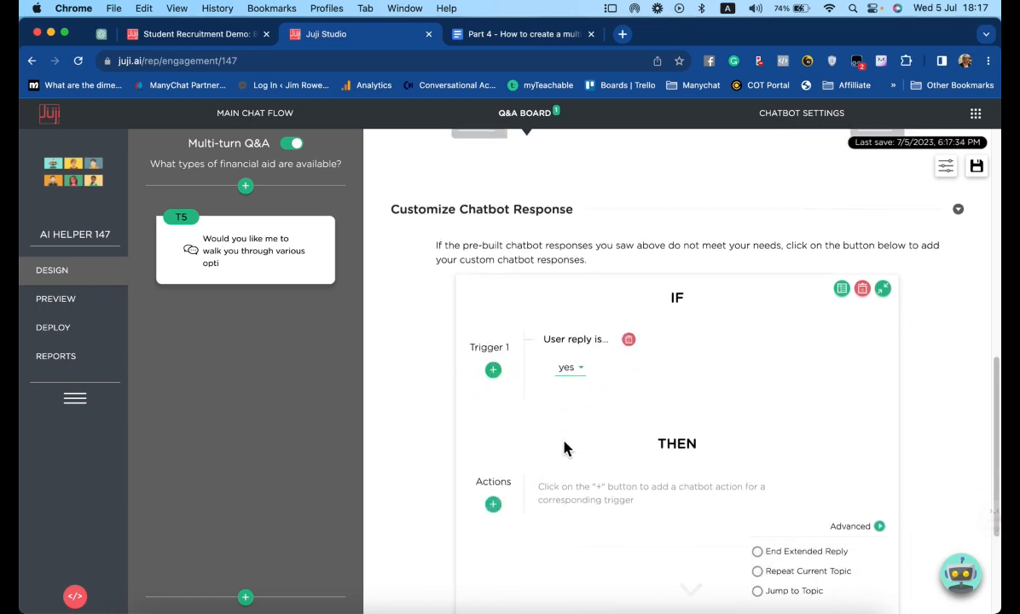
Add the quick acknowledgement "Great! Let's do it." and a follow-up question as actions for the "yes" reply.
left_click(493, 503)
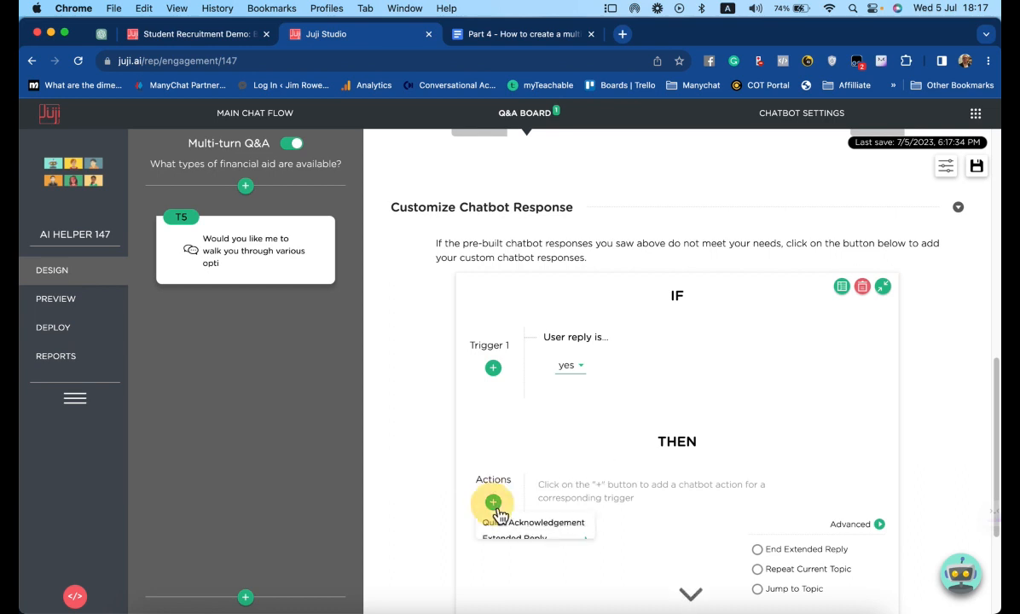
left_click(543, 529)
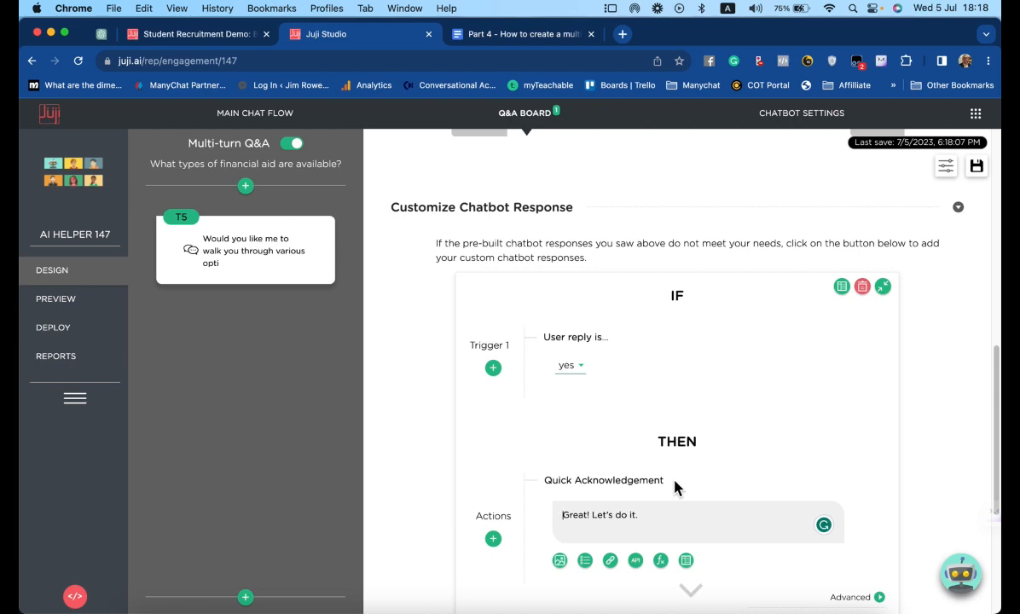
left_click(497, 541)
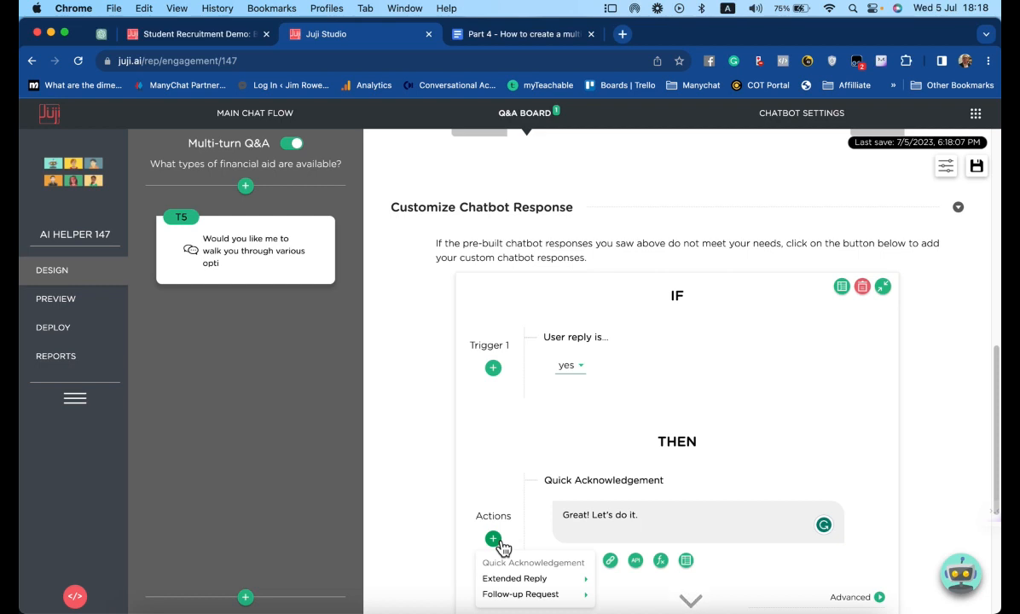
mouse_move(555, 597)
left_click(629, 589)
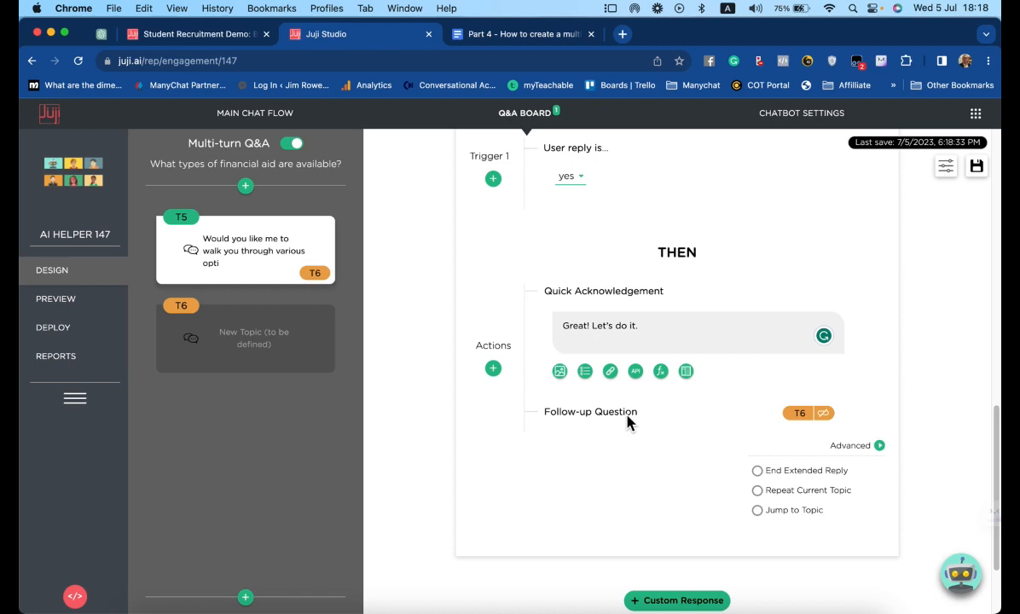
Add a second custom chatbot response whose trigger is the pre-built intent of the user replying "no".
scroll(627, 420, "down", 3)
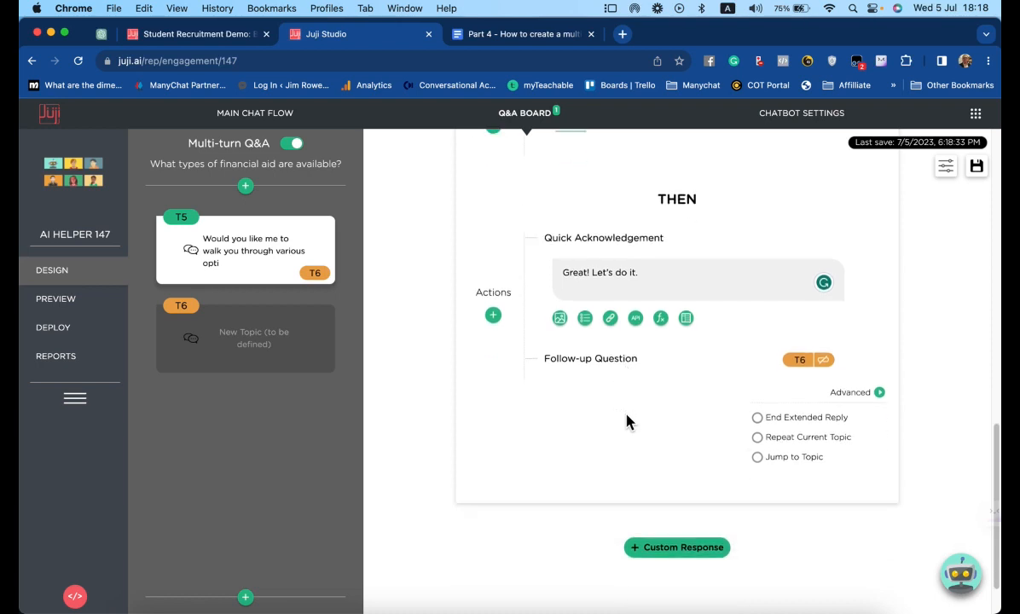
left_click(682, 483)
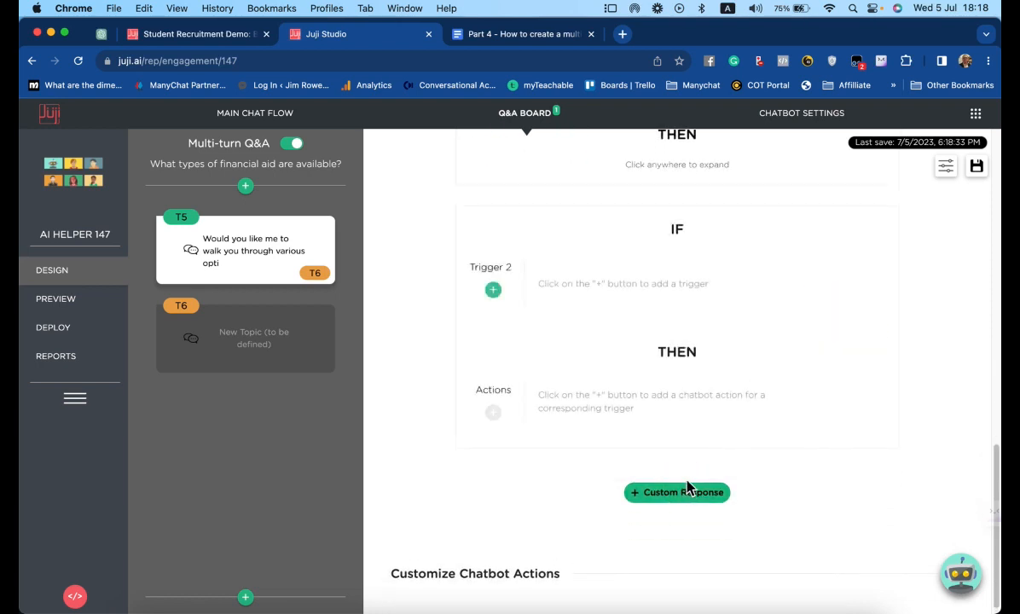
scroll(511, 418, "up", 2)
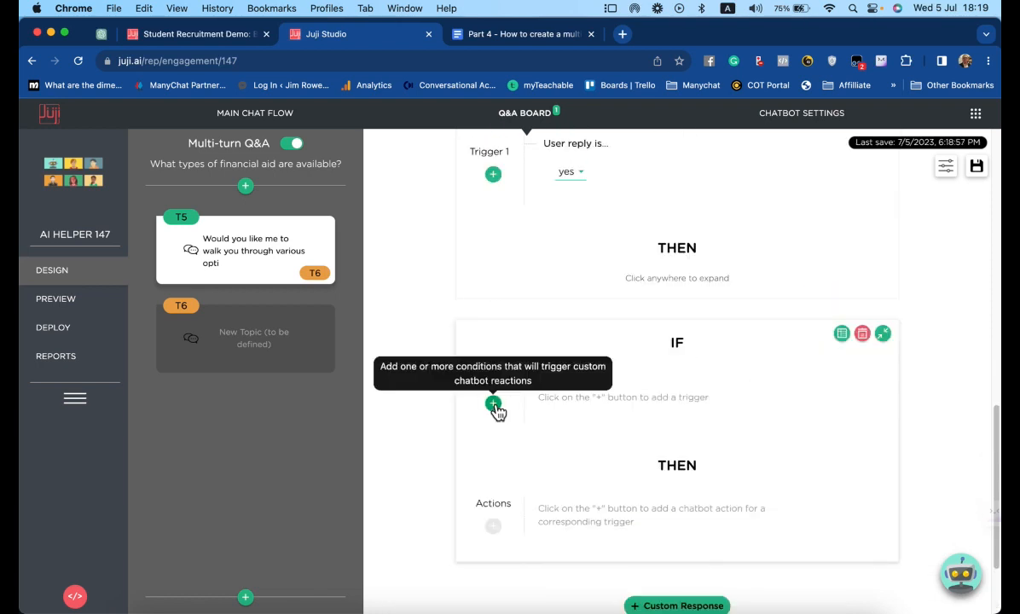
left_click(494, 403)
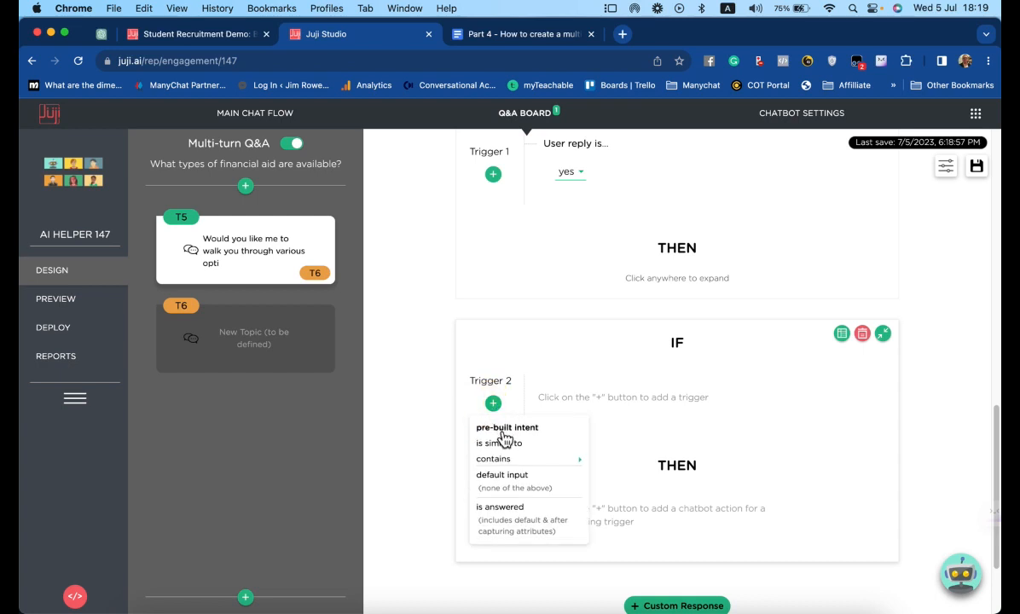
left_click(503, 429)
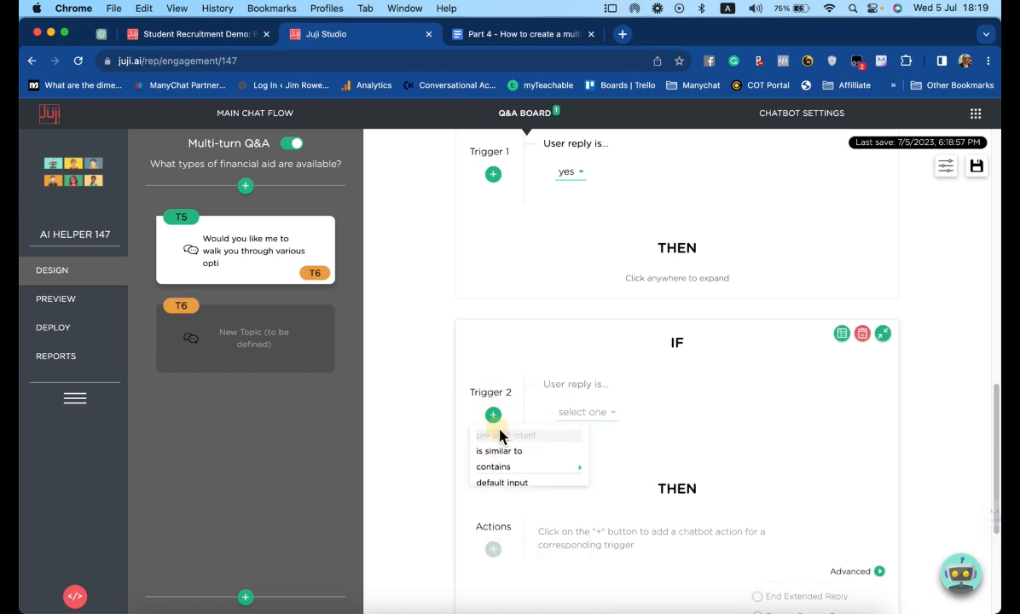
left_click(586, 413)
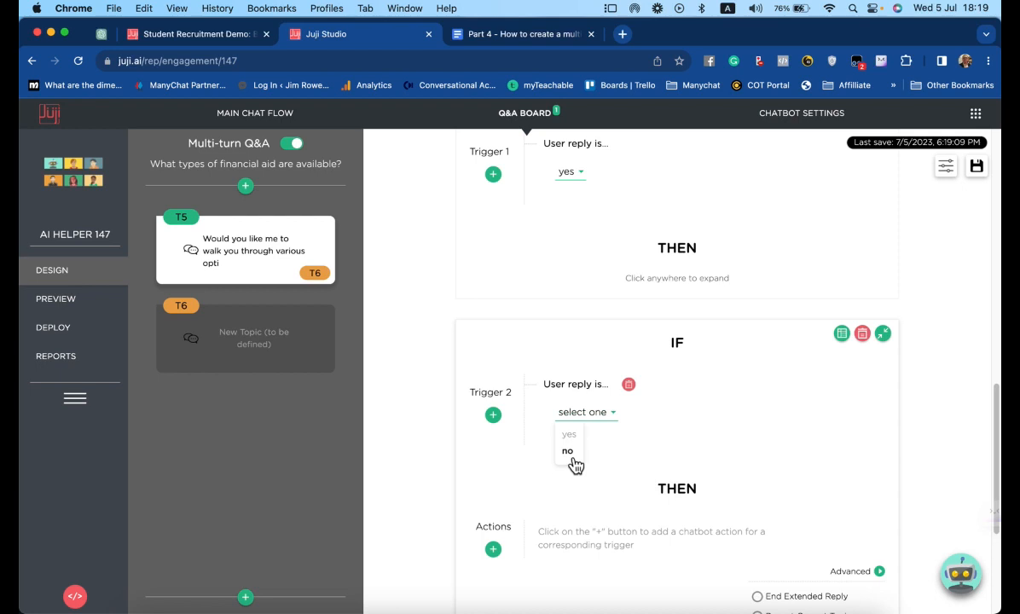
left_click(569, 452)
Add quick acknowledgement to Trigger 2: "No worries then. You can always find me here if you want me to help you explore the financial aid options.".
scroll(570, 452, "down", 3)
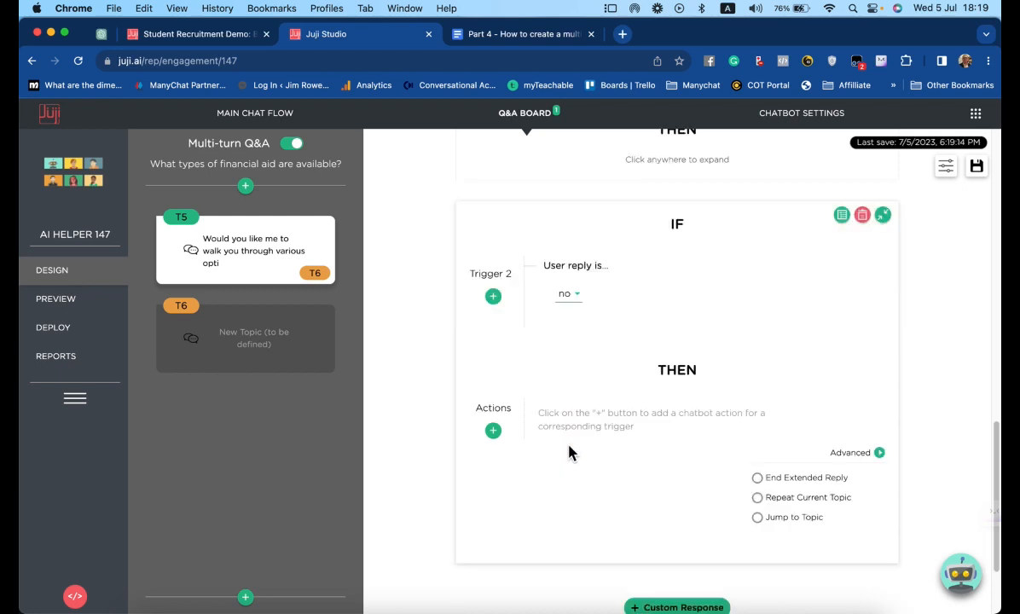
left_click(494, 431)
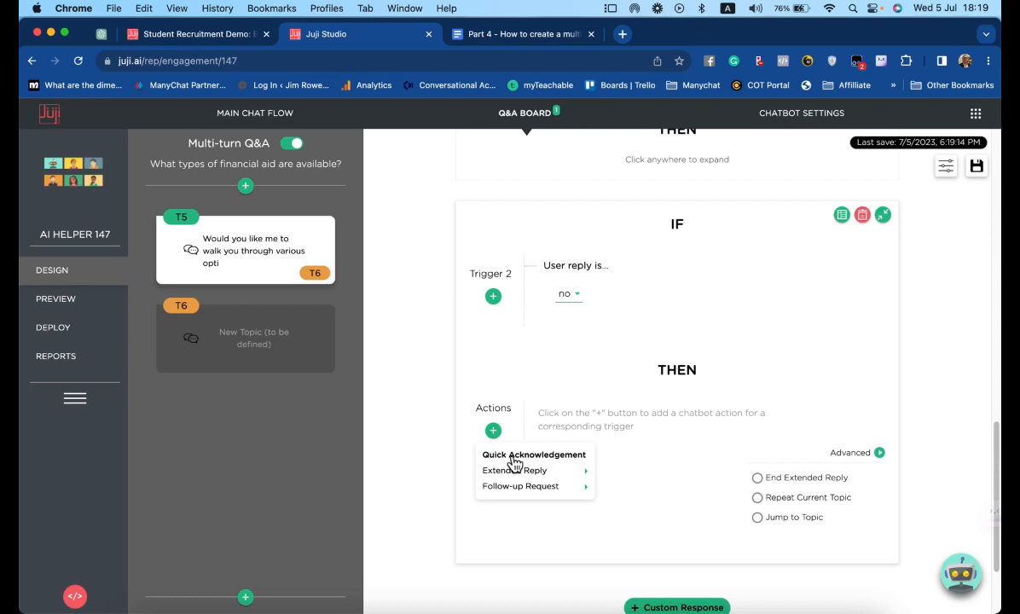
left_click(514, 456)
left_click(552, 442)
type("No worries then. You can always find me here if you want me to help you explore the financial aid options.")
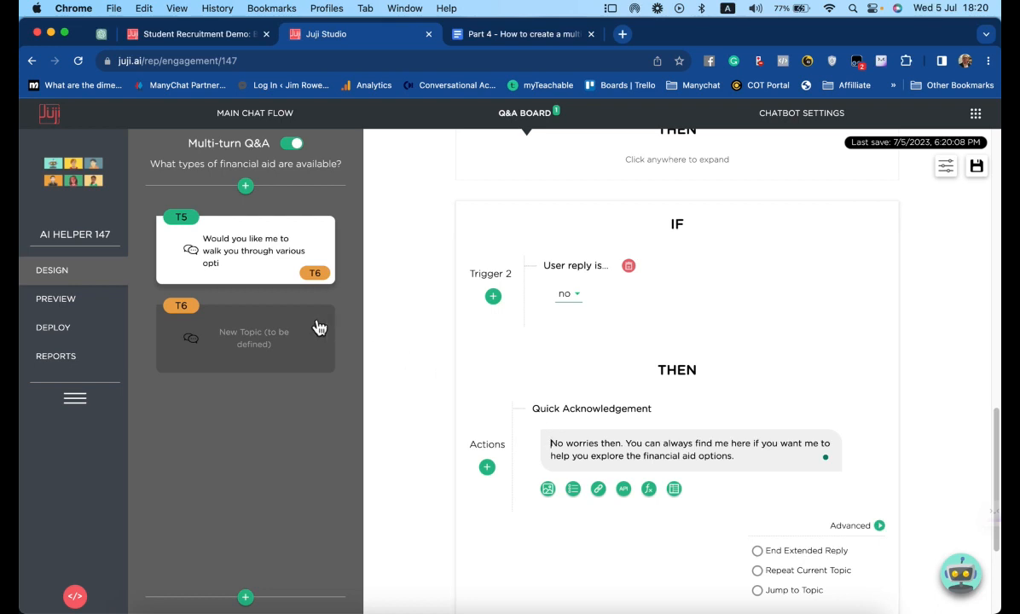
Make T6 a single-answer multiple-choice question asking "Do you consider yourself a military personnel?" with yes, no and don't-know answer options.
left_click(242, 346)
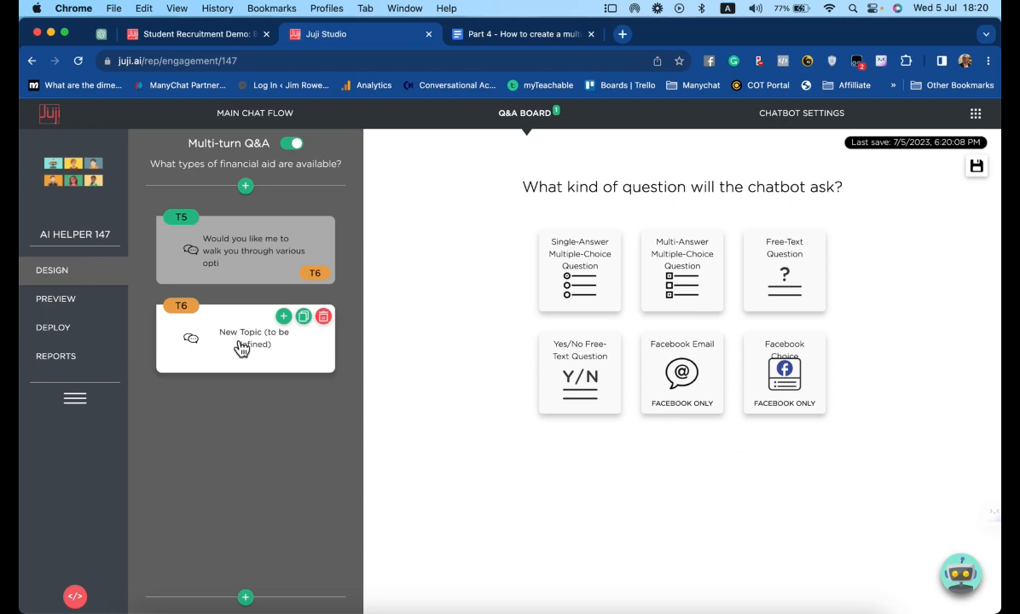
left_click(584, 288)
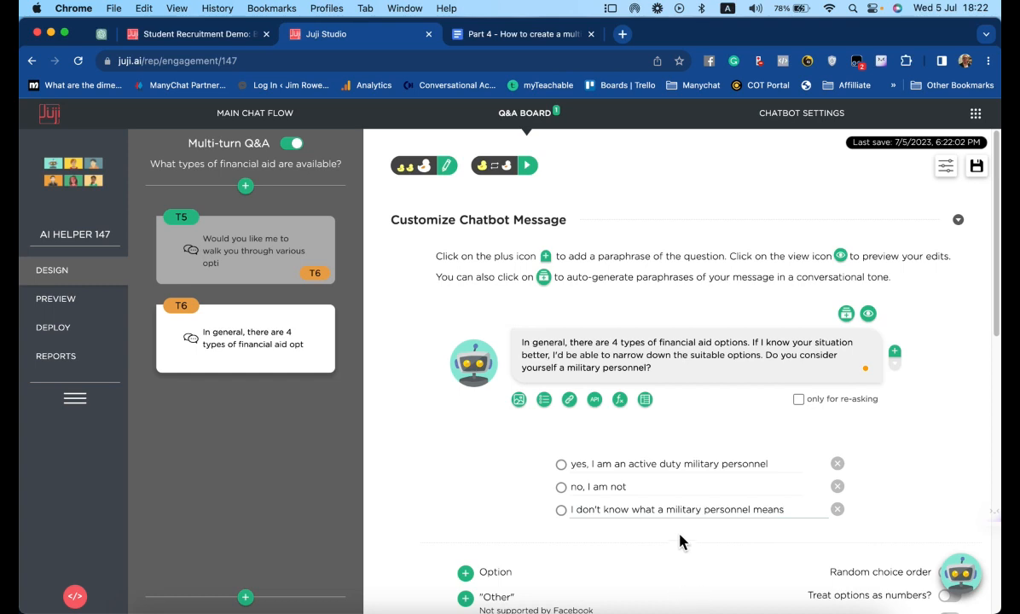
Add a custom response to T6 that triggers when the user's choice is "yes, I am an active duty military personnel".
scroll(681, 512, "down", 10)
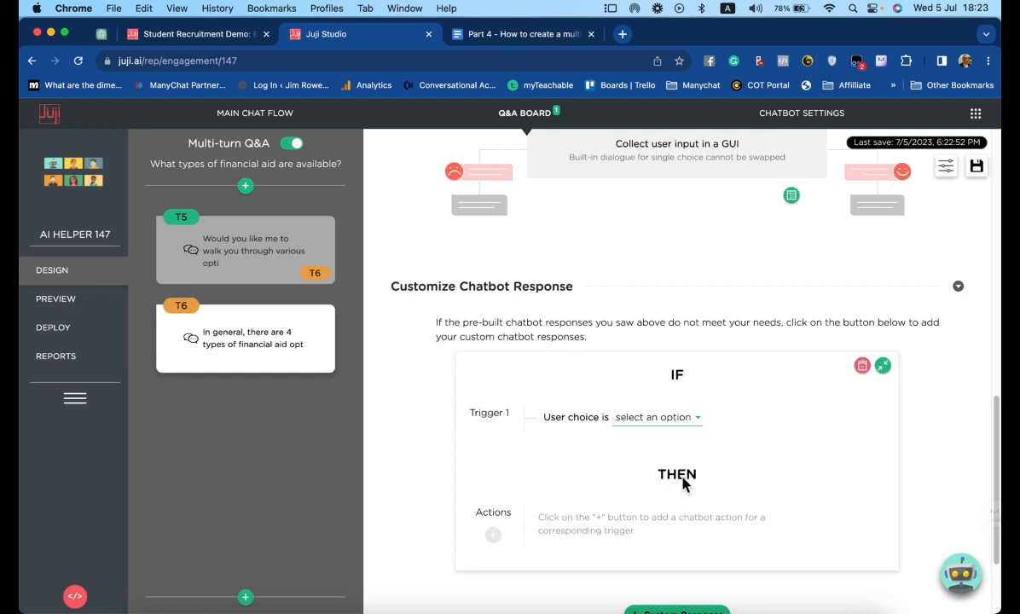
left_click(680, 419)
left_click(680, 441)
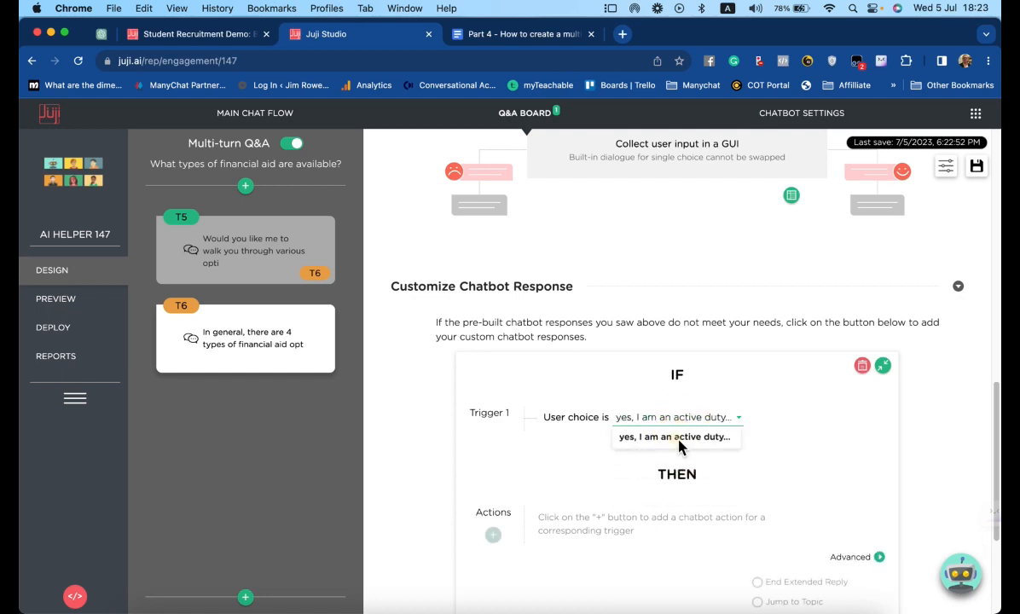
scroll(683, 446, "down", 1)
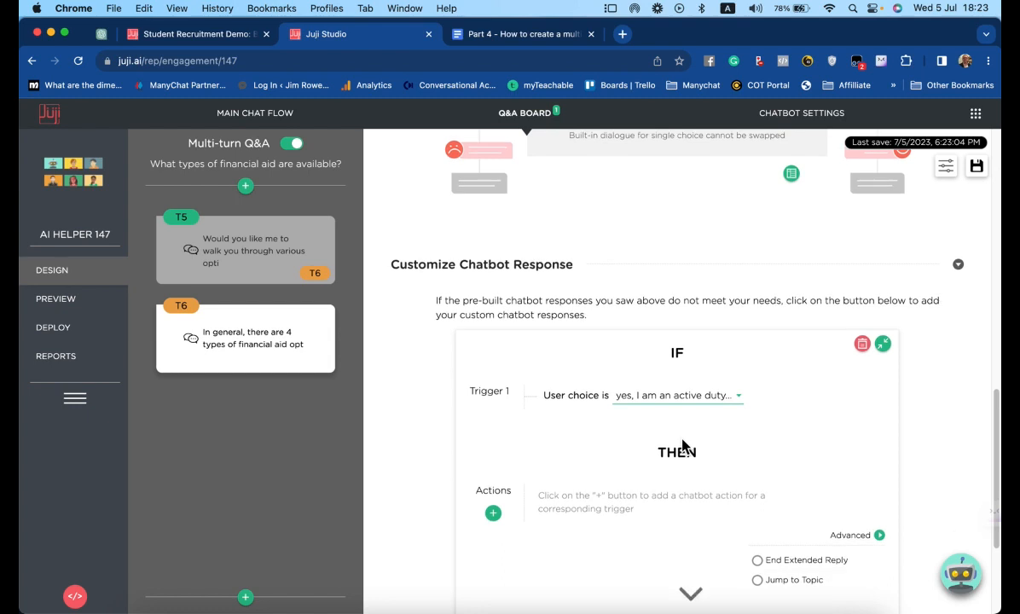
Add a quick acknowledgement thanking the user for their service and listing military student benefits, plus a follow-up question.
left_click(516, 542)
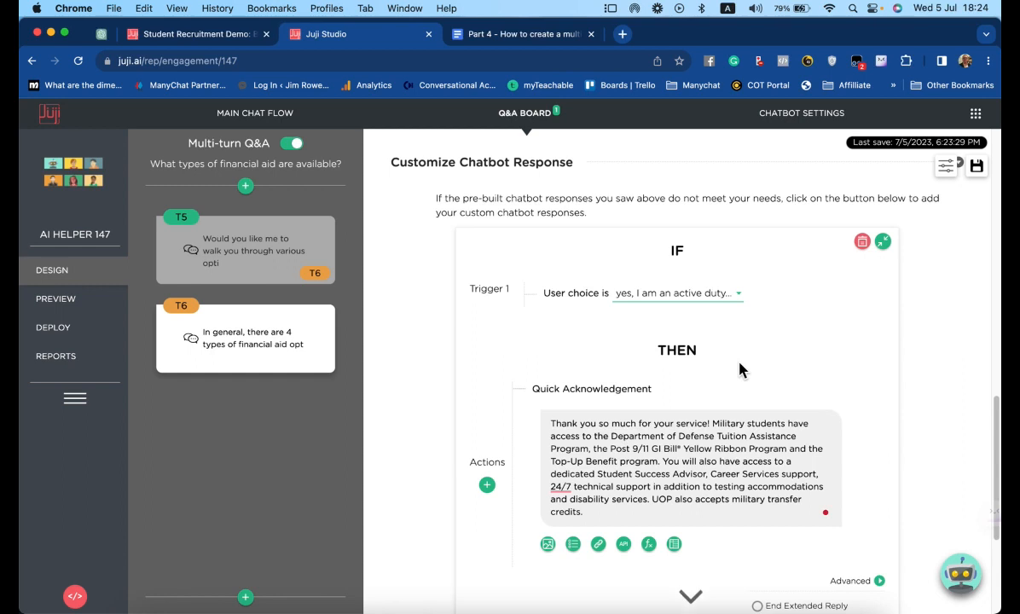
left_click(487, 485)
mouse_move(528, 549)
left_click(610, 556)
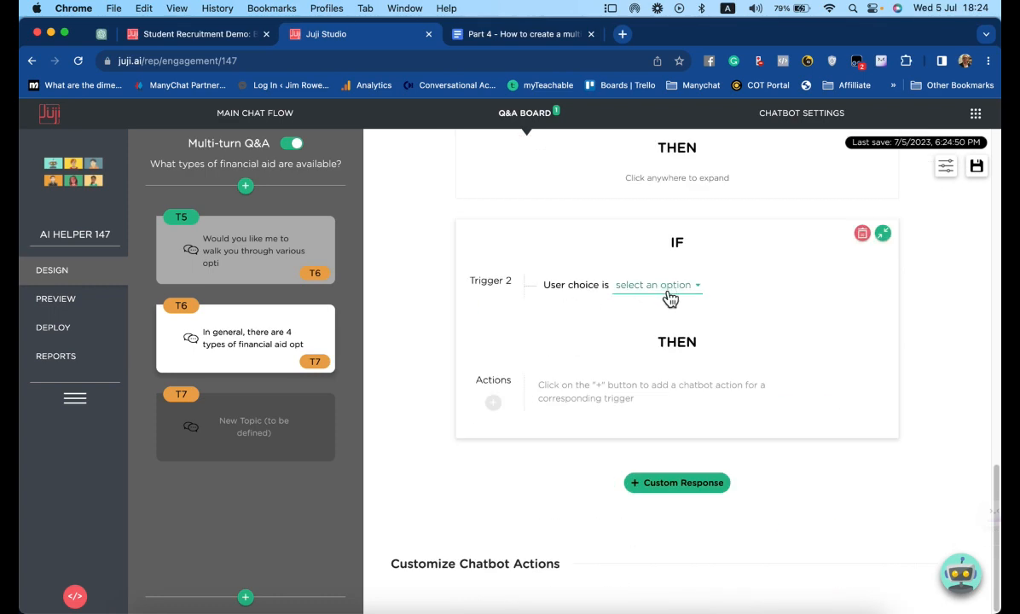
Set the second custom response to trigger on "no, I am not" with the quick acknowledgement "No worries. We have other options for you.".
left_click(670, 295)
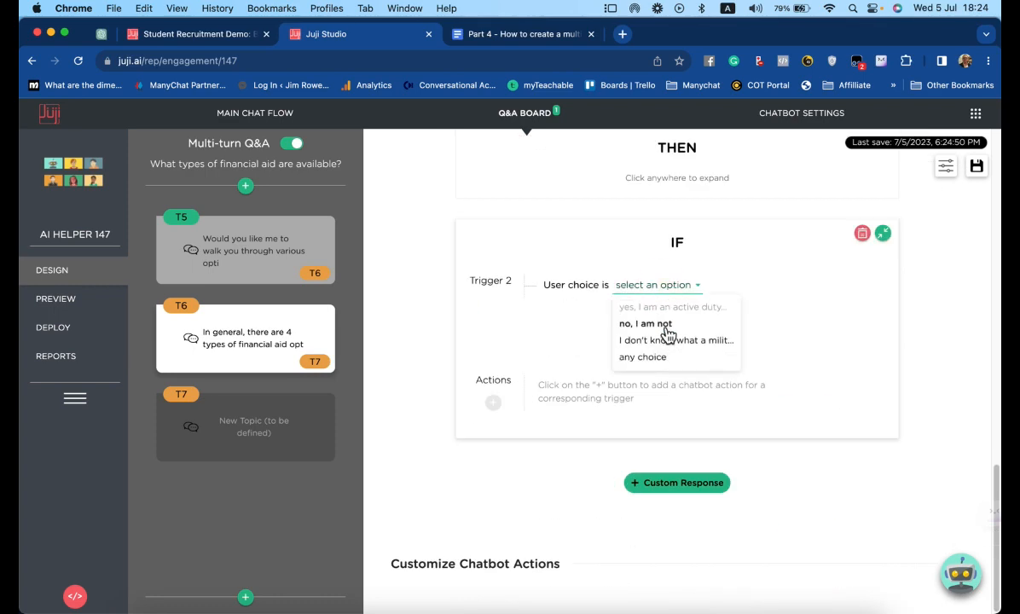
left_click(661, 324)
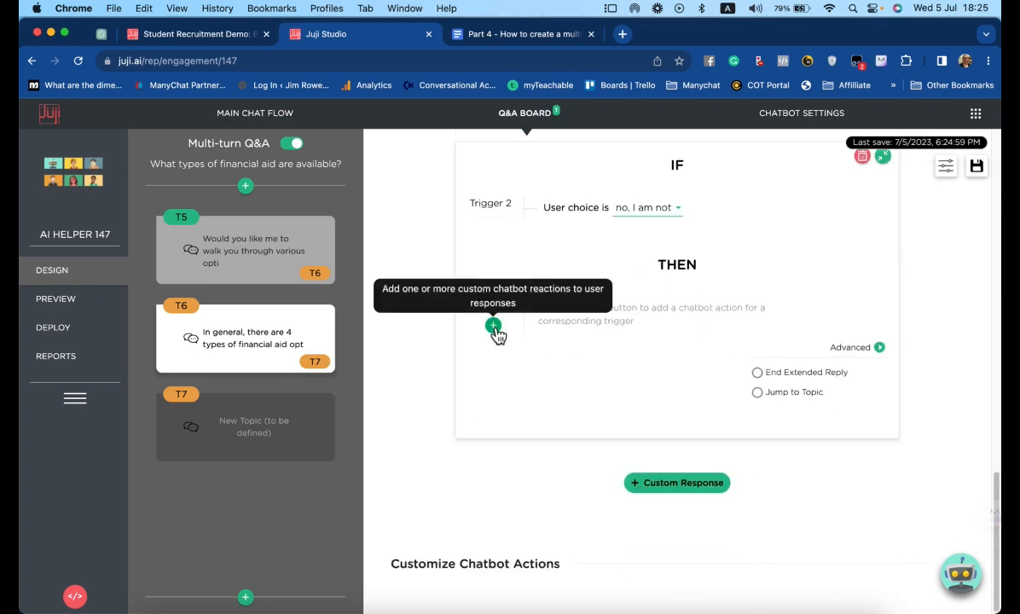
left_click(494, 326)
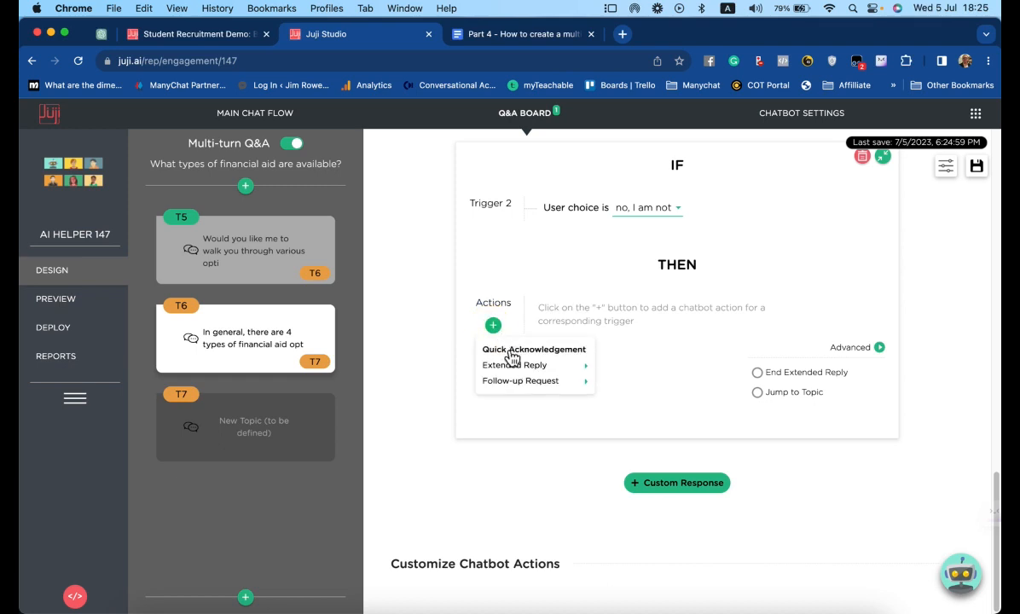
left_click(512, 351)
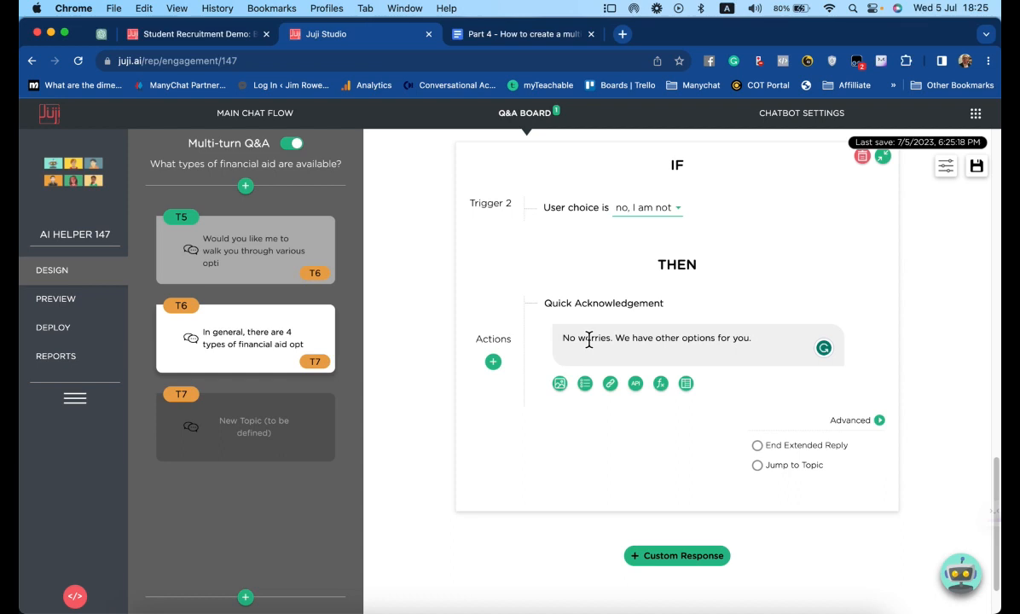
Add a follow-up question to the actions for the "no, I am not" choice.
left_click(493, 362)
mouse_move(546, 416)
left_click(629, 434)
Add a third custom response to T6 that triggers when the user's choice is "I don't know what a milit...".
scroll(699, 501, "down", 2)
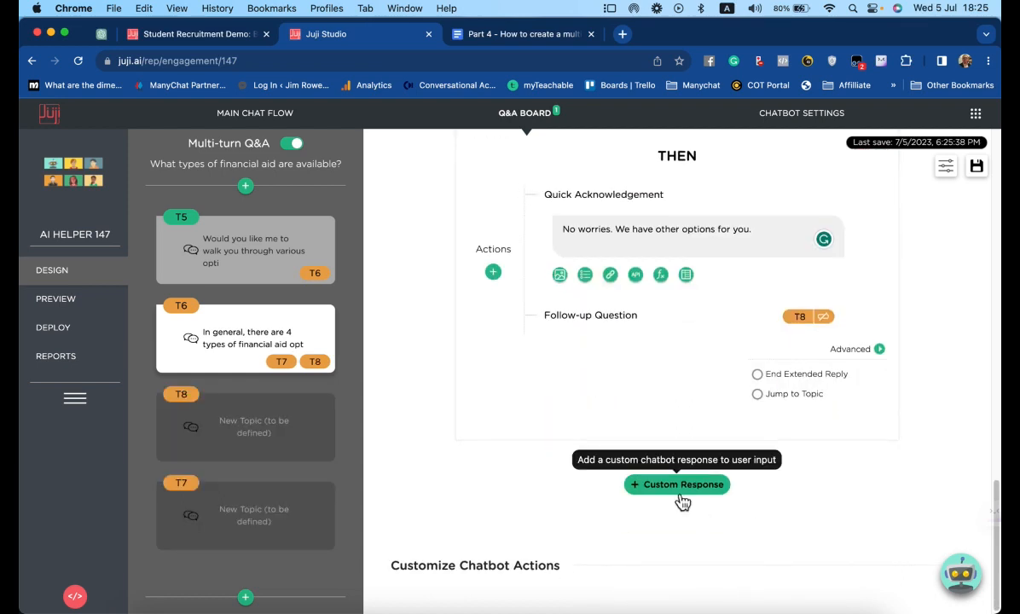
left_click(681, 501)
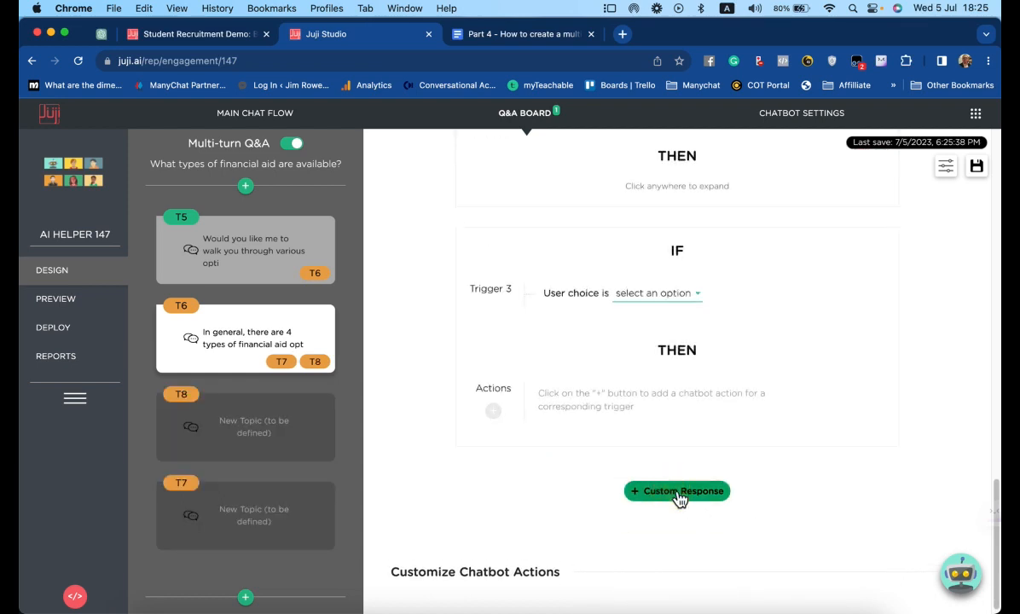
left_click(657, 293)
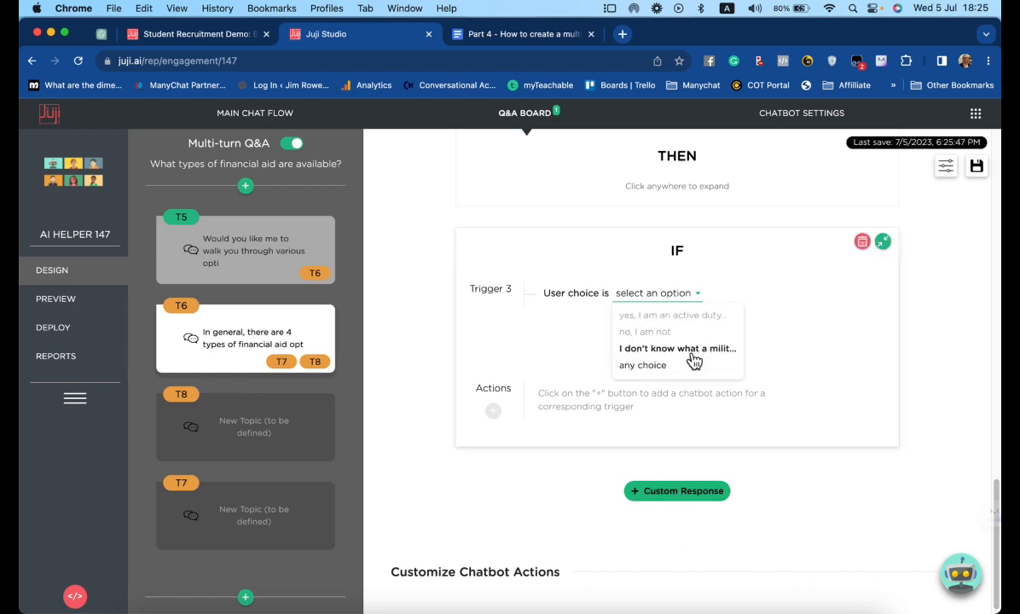
left_click(692, 360)
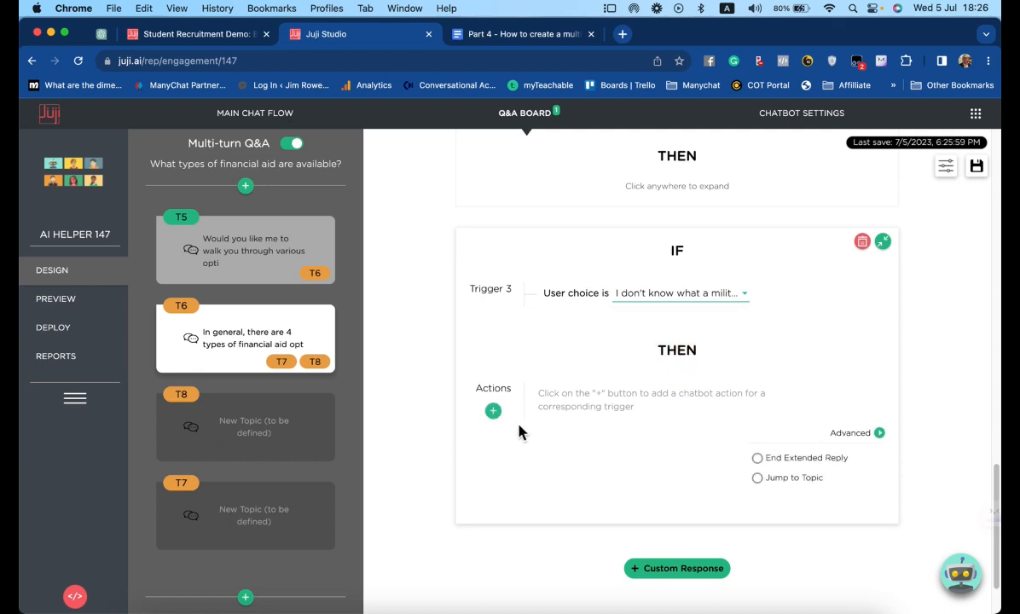
Add a quick acknowledgement apologizing and explaining who counts as military personnel, and have this response jump to topic T6.
left_click(494, 411)
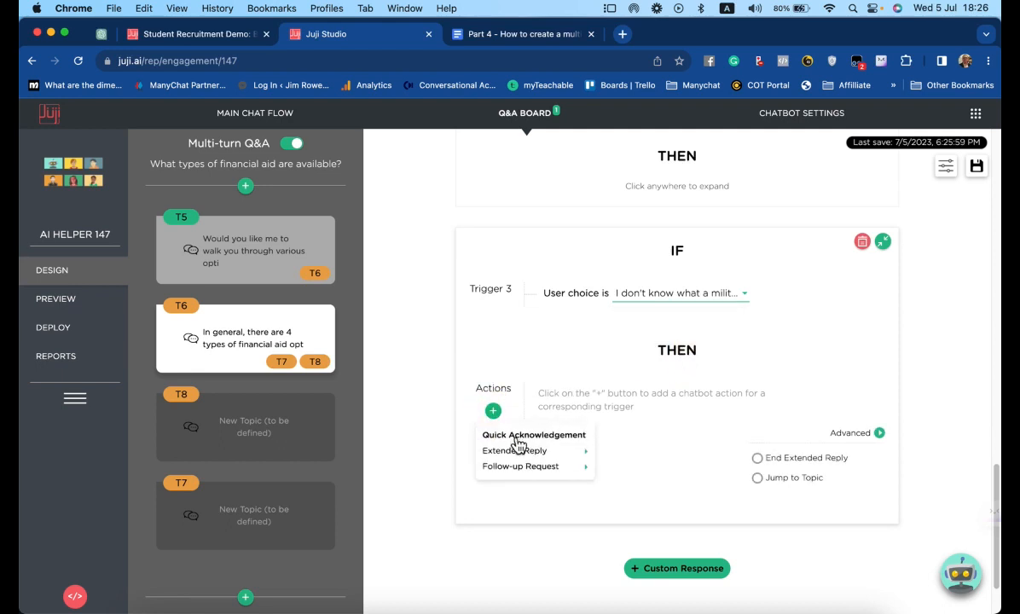
left_click(516, 436)
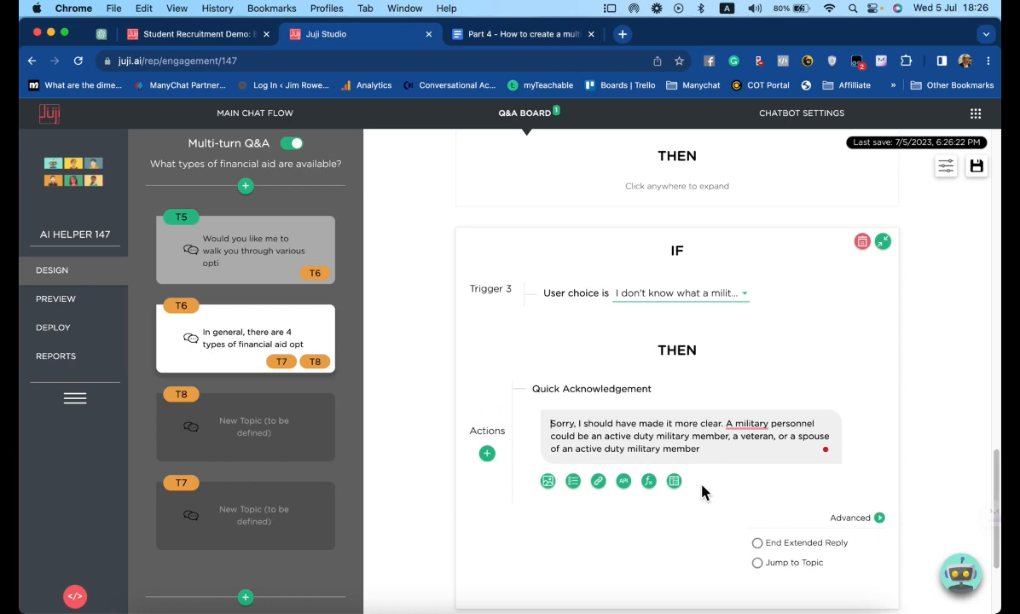
left_click(757, 563)
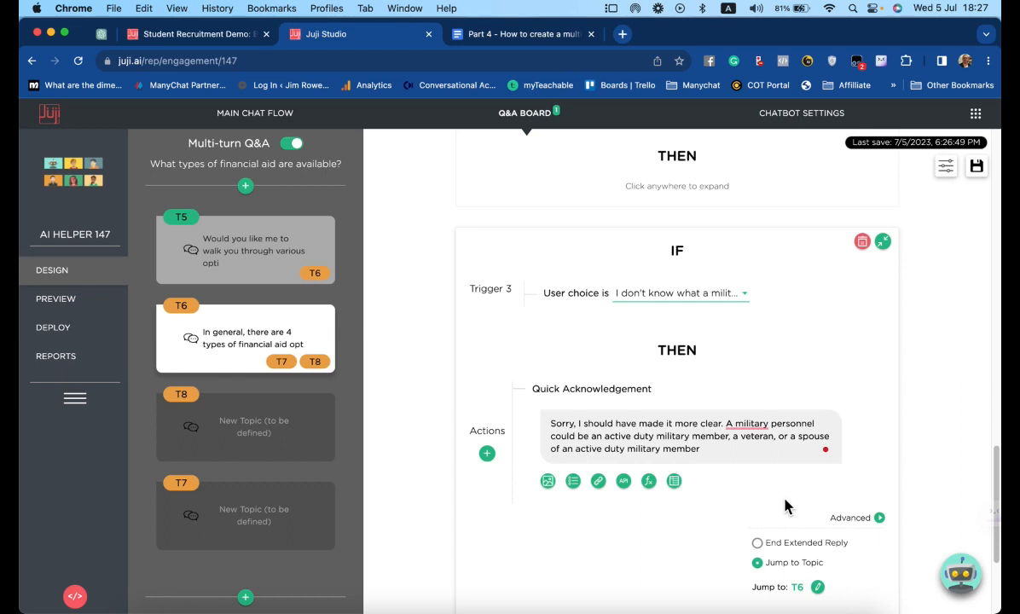
Make T7 a yes/no free-text question: "Would you like me to connect you with one of my human colleagues who is specialized in helping military students?".
left_click(294, 532)
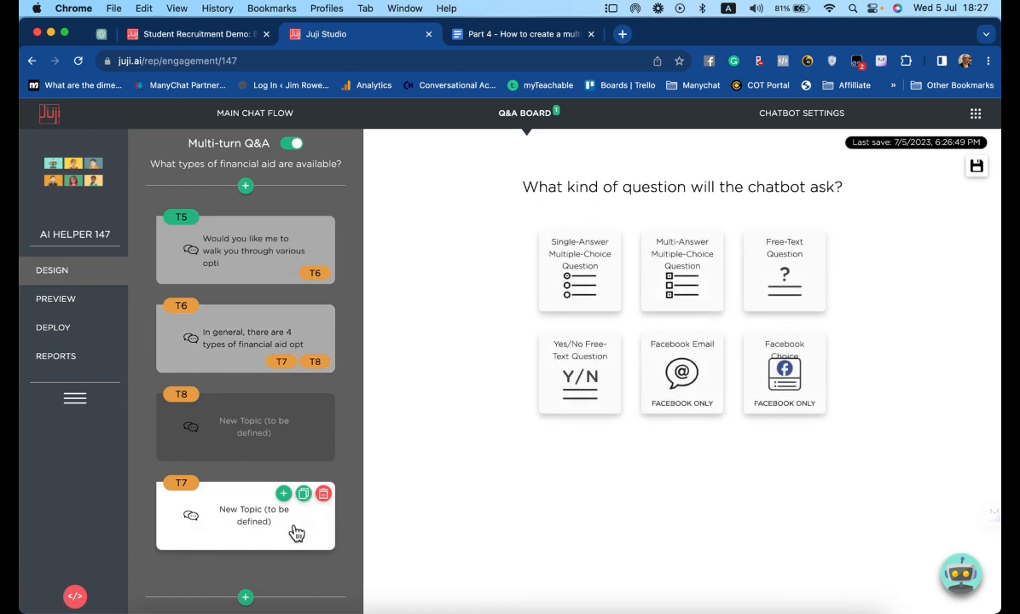
left_click(580, 374)
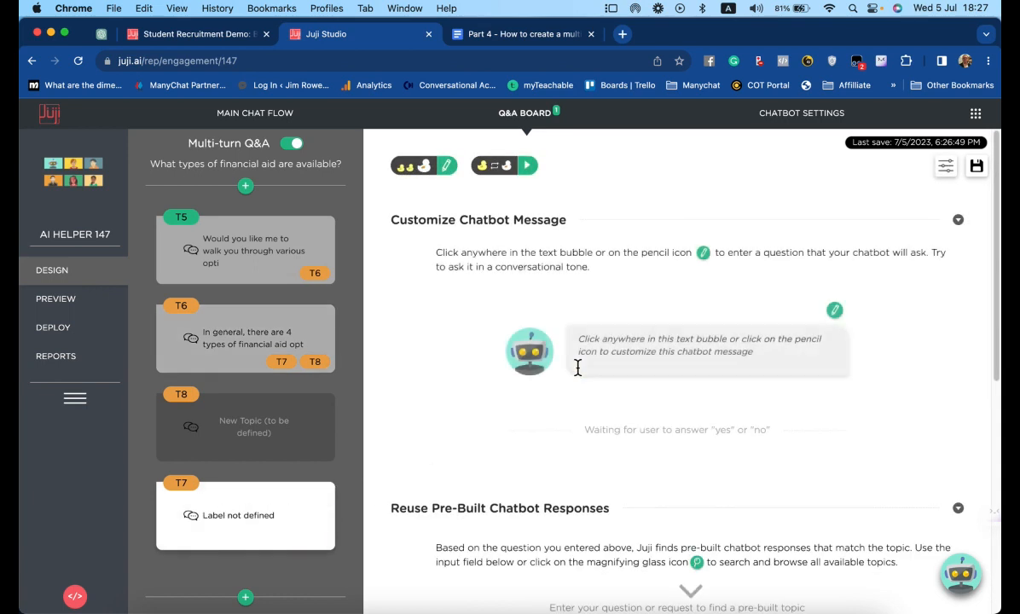
left_click(582, 358)
type("Would you like me to connect you with one of my human colleagues who is specialized in helping military students?")
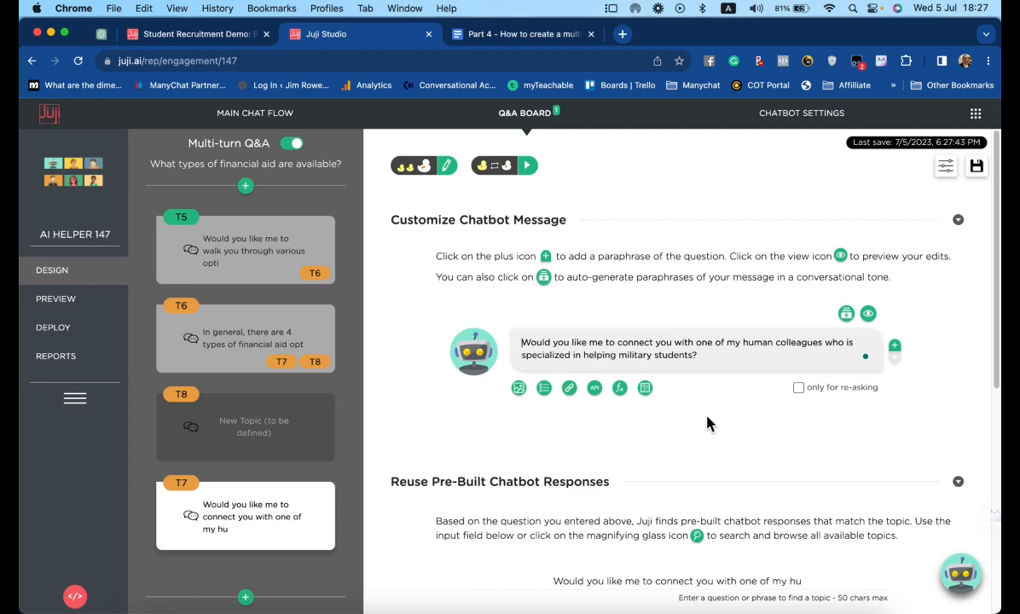
Add a custom response to T7 that triggers on the pre-built intent "yes".
scroll(707, 421, "down", 5)
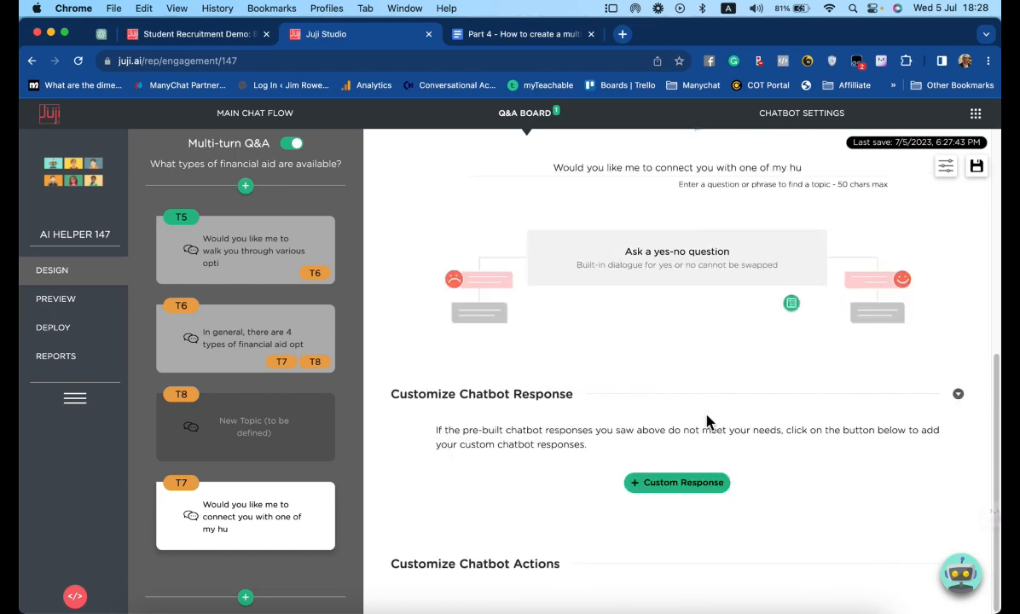
left_click(683, 489)
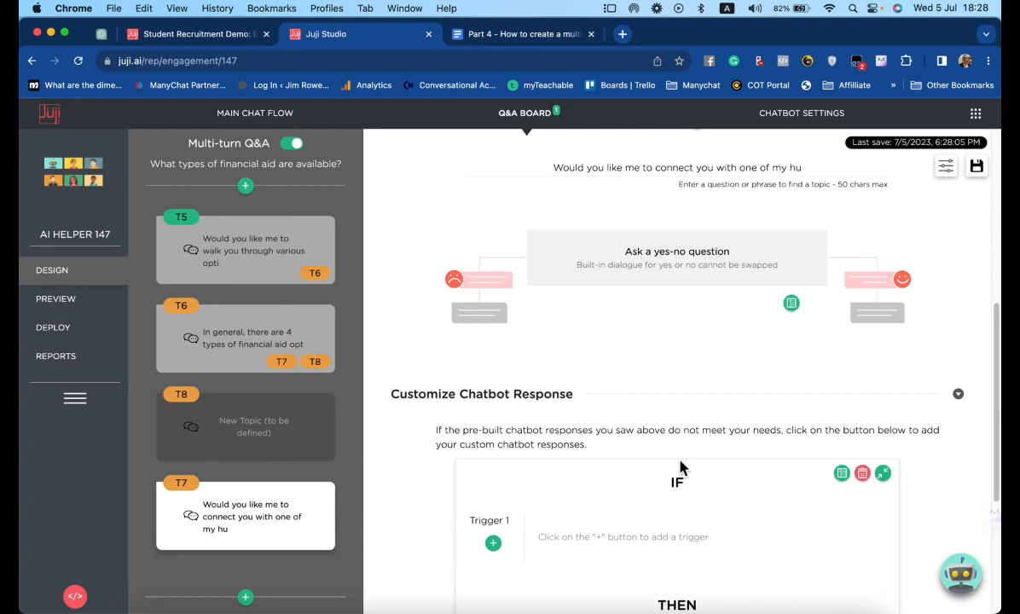
scroll(588, 469, "down", 1)
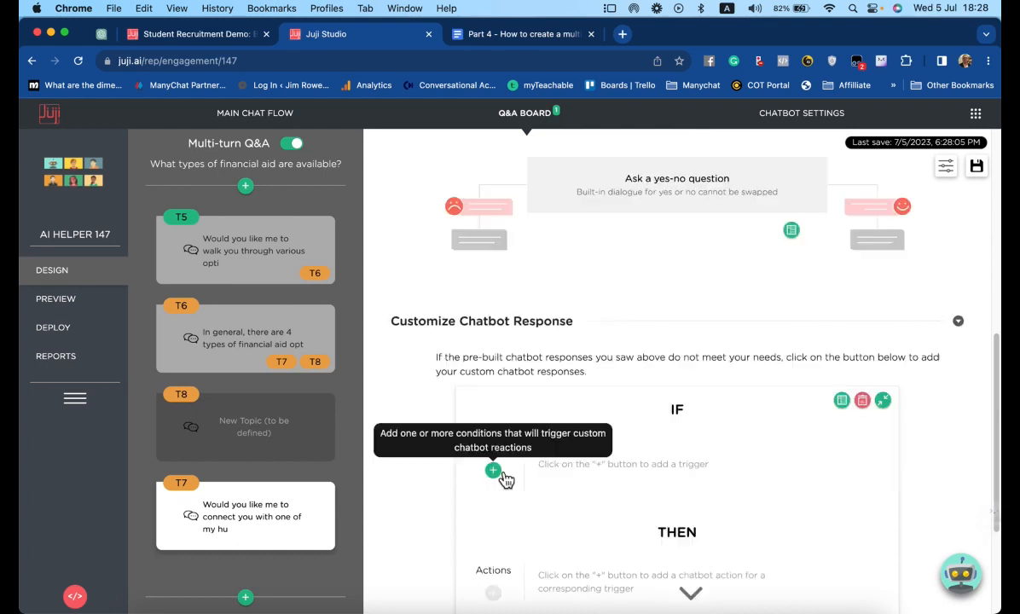
left_click(492, 470)
left_click(542, 497)
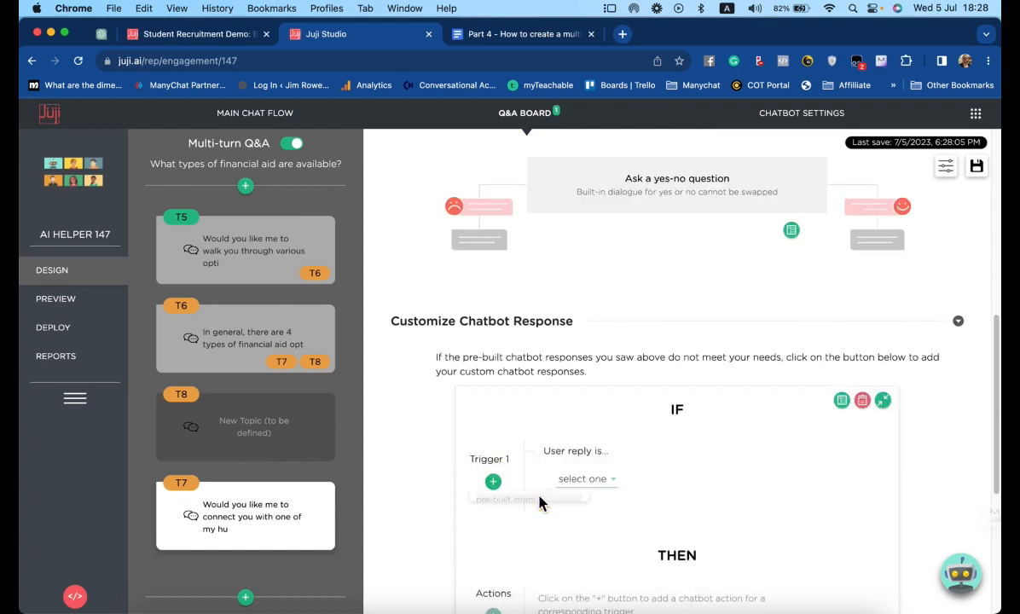
left_click(597, 479)
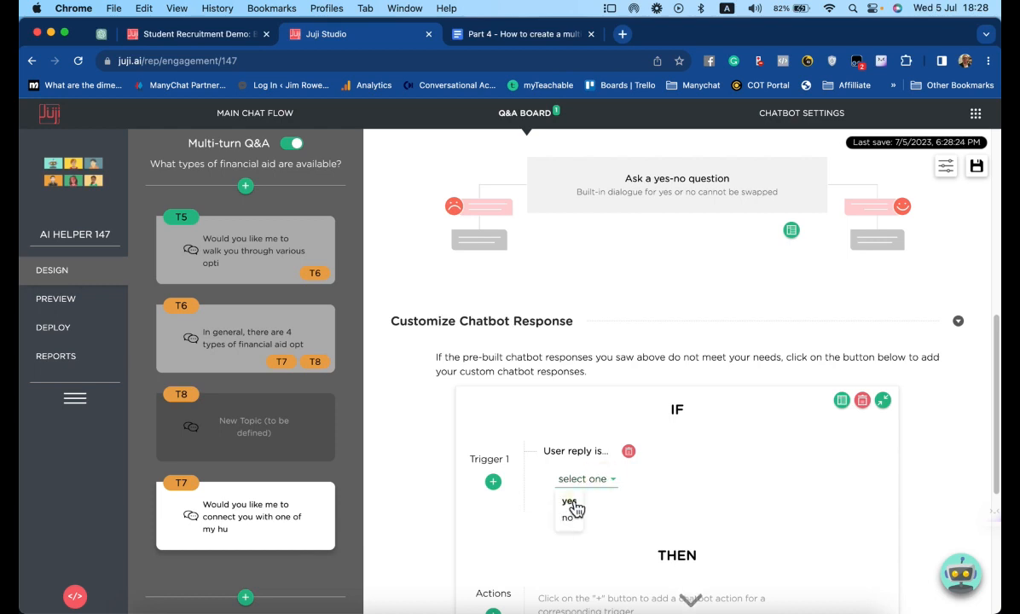
left_click(569, 502)
Add the quick acknowledgement "Just hold on... let me connect you with one of my human teammates." to T7's "yes" response.
scroll(721, 501, "down", 3)
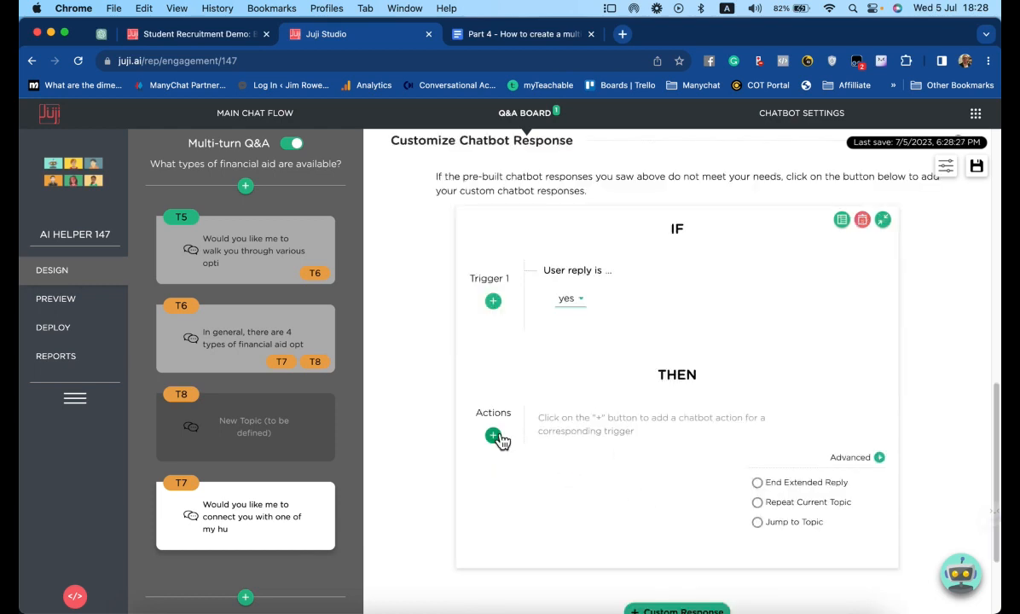
left_click(493, 435)
left_click(520, 395)
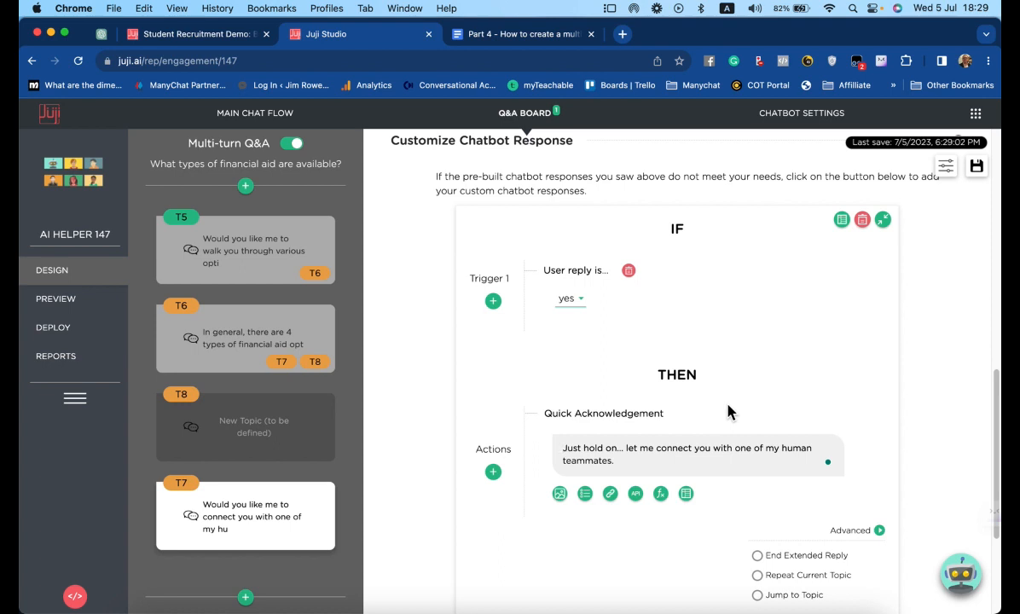
left_click(790, 462)
Add a second T7 custom response for the pre-built intent "no", with a quick acknowledgement linking the military benefits website and offering human teammates on request.
scroll(791, 462, "down", 1)
scroll(790, 461, "down", 3)
left_click(682, 482)
left_click(493, 279)
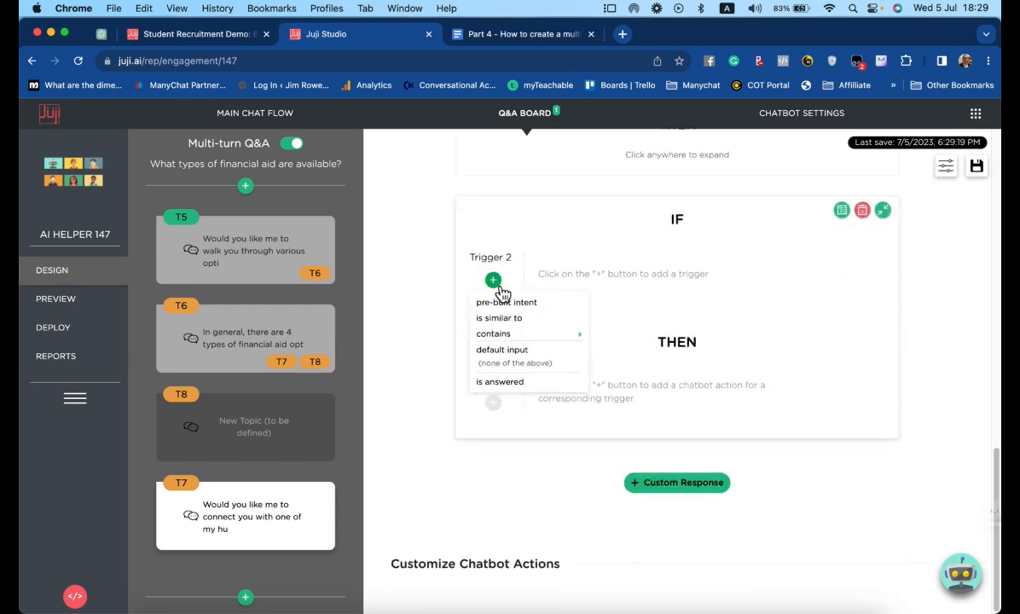
left_click(510, 305)
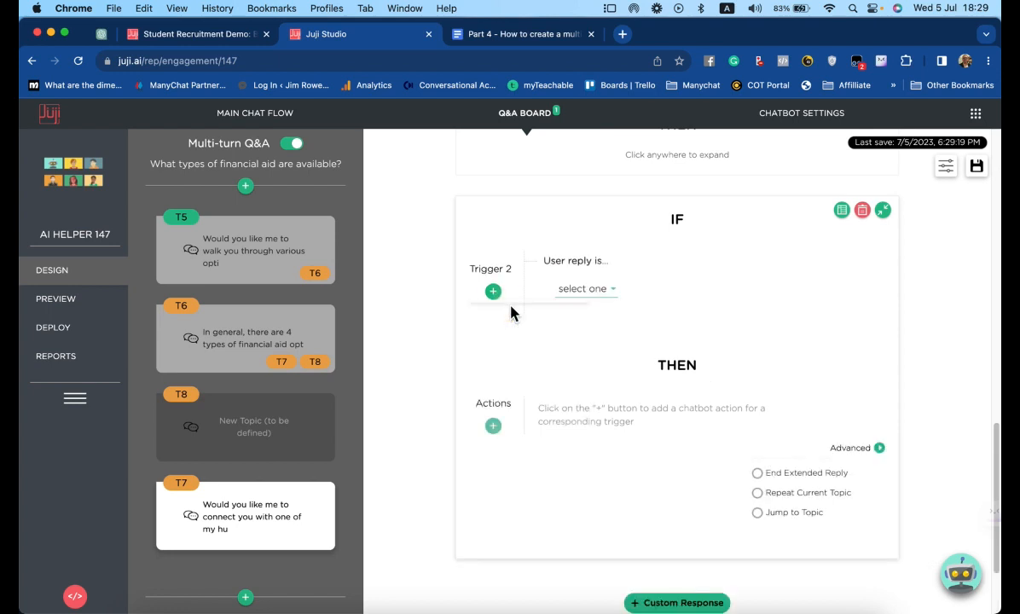
left_click(596, 292)
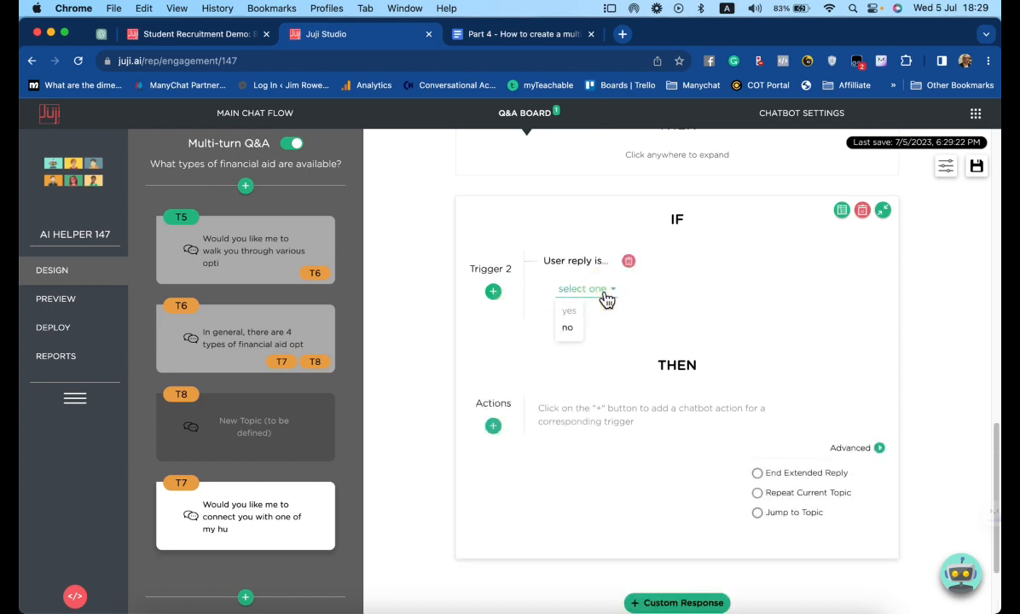
left_click(569, 333)
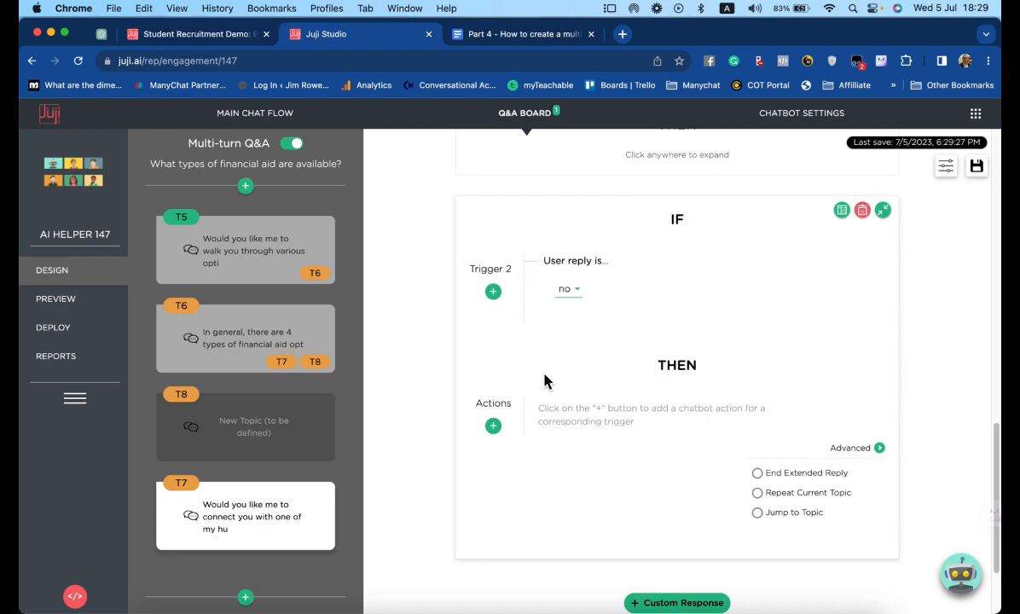
left_click(493, 426)
left_click(507, 445)
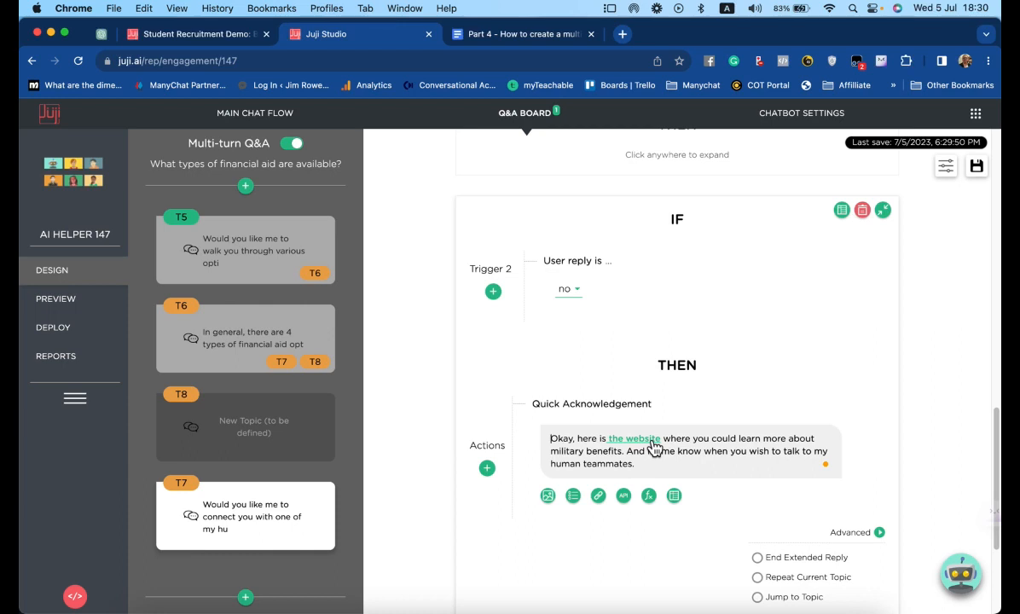
Make T8 a yes/no free-text question asking "Are you currently working full-time for an organization?".
left_click(282, 453)
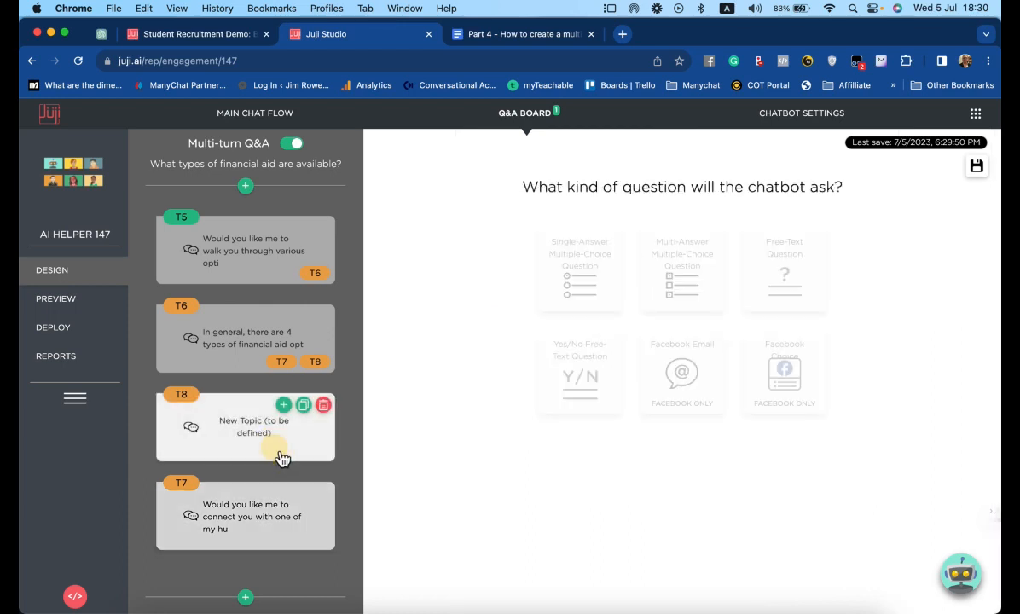
left_click(591, 388)
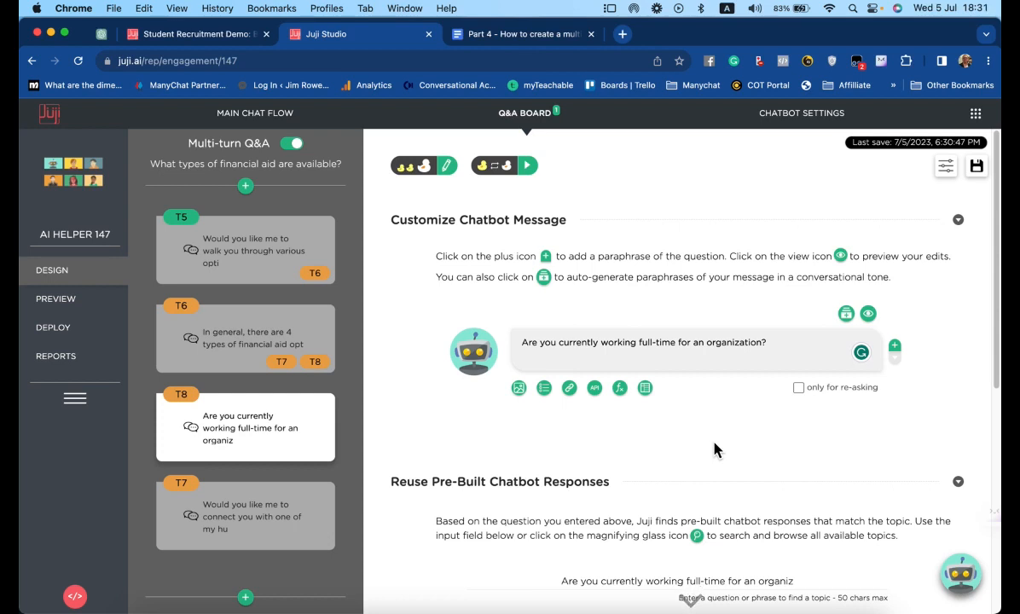
Add a T8 custom response for the pre-built intent "yes", with a quick acknowledgement offering employer tuition reimbursement and linking a list of employers.
scroll(699, 478, "down", 5)
left_click(692, 483)
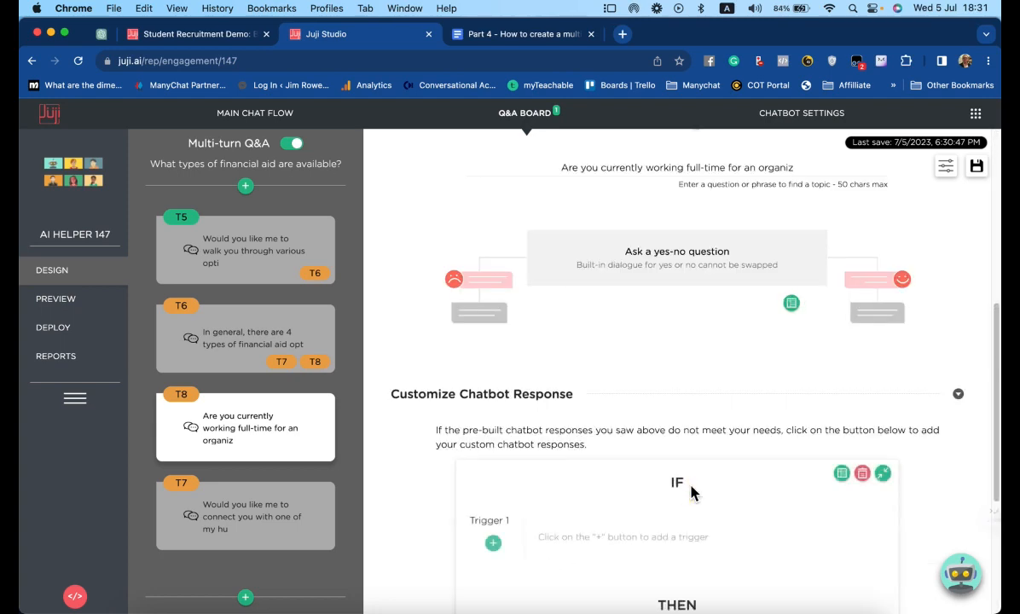
scroll(597, 452, "down", 2)
left_click(493, 348)
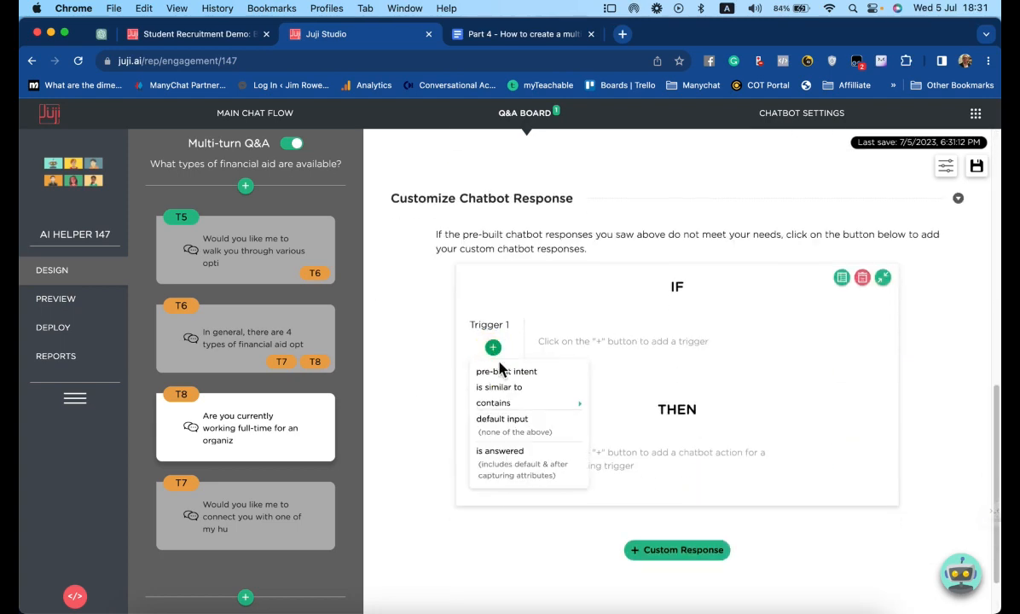
left_click(504, 372)
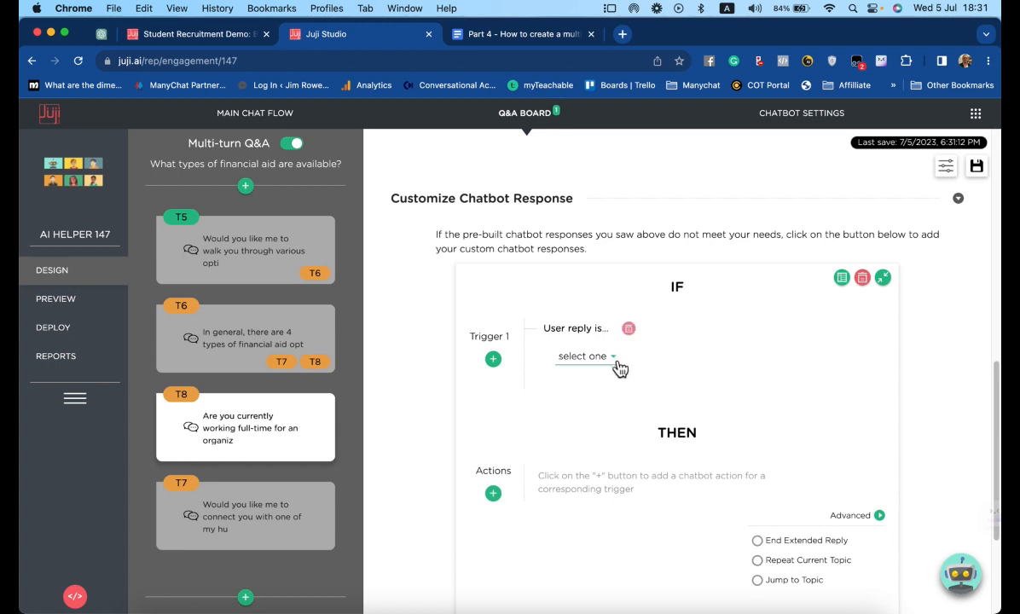
left_click(592, 358)
left_click(571, 380)
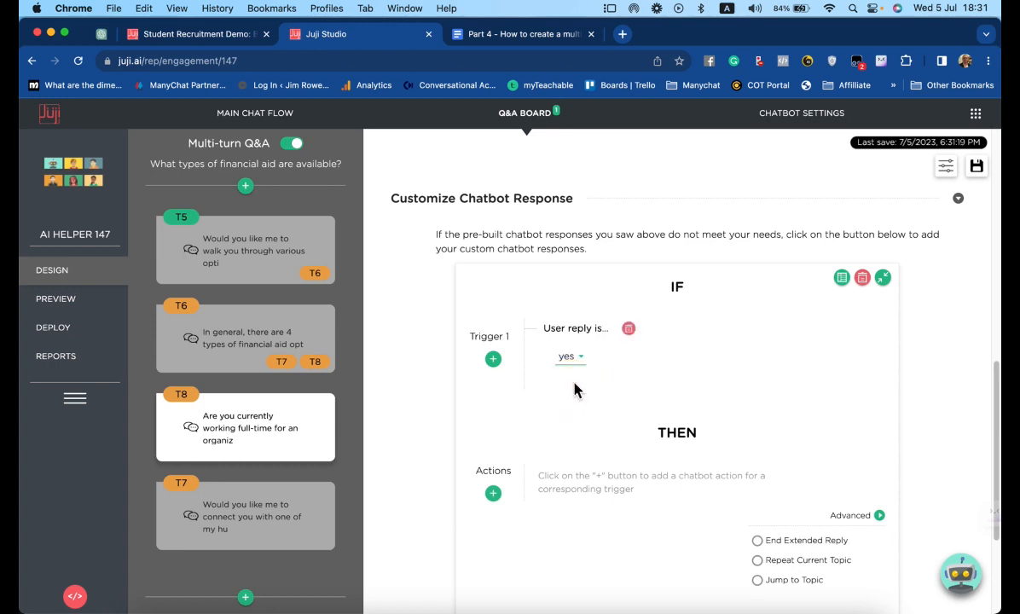
left_click(493, 493)
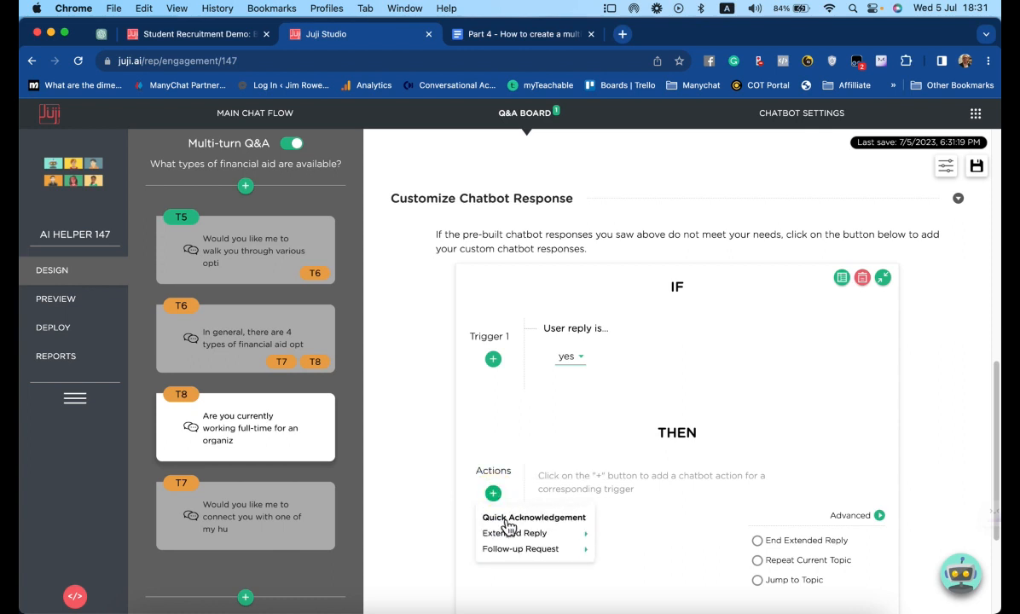
left_click(508, 518)
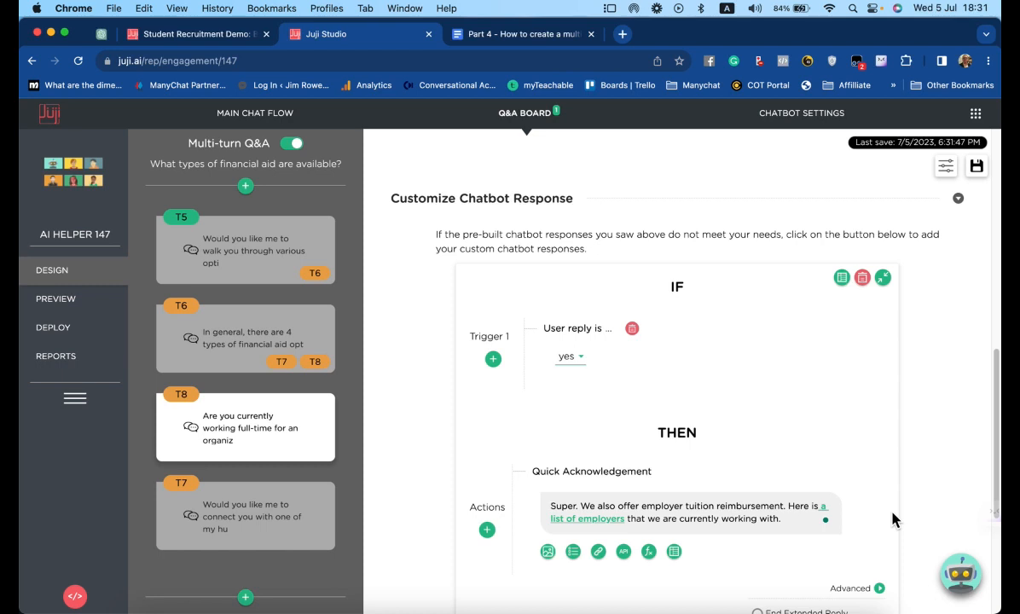
Add a second custom response to T8 that triggers on the pre-built intent "no".
scroll(891, 518, "down", 5)
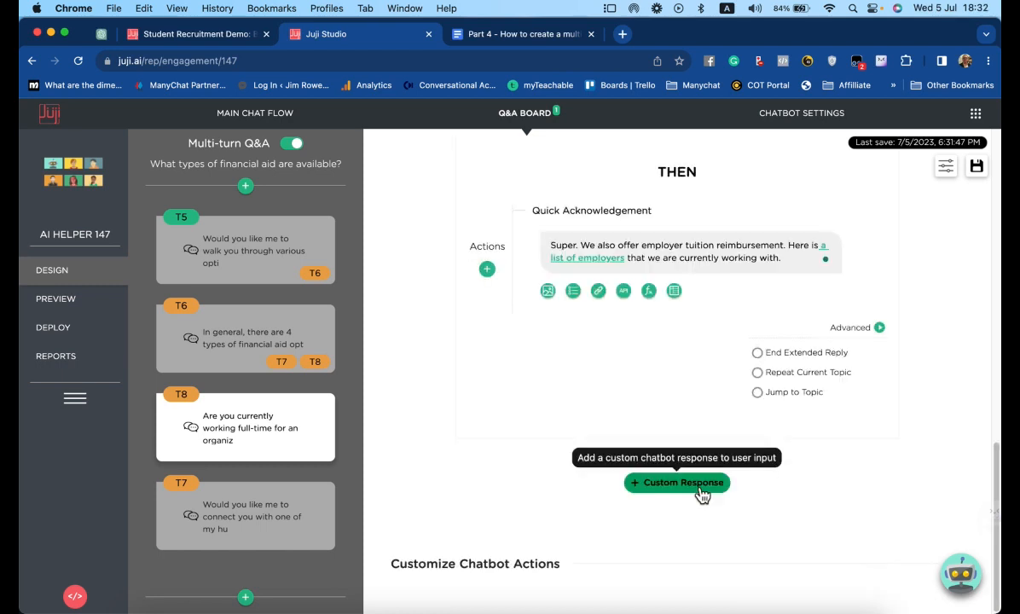
left_click(699, 493)
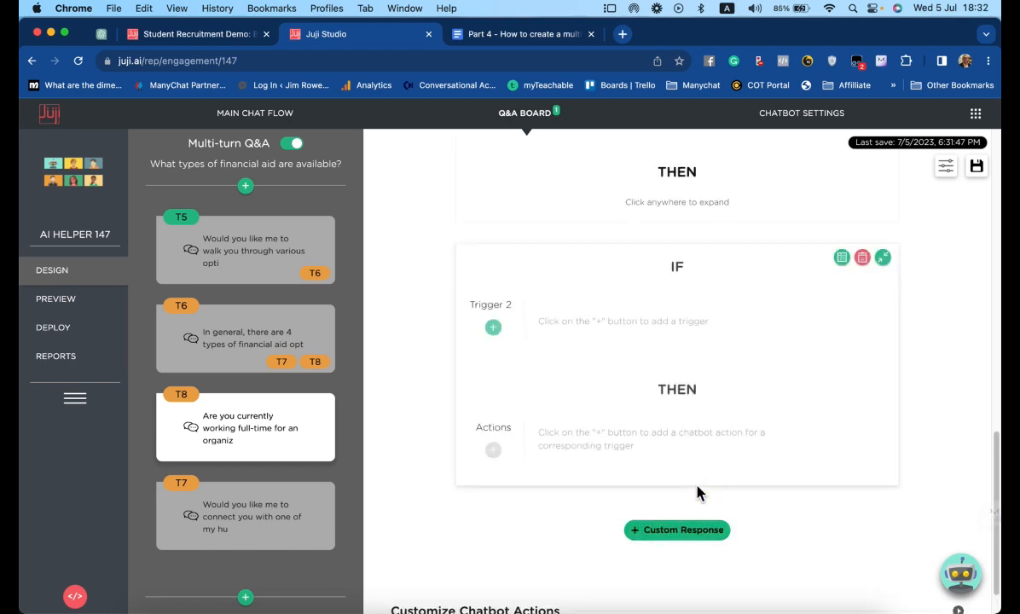
left_click(493, 328)
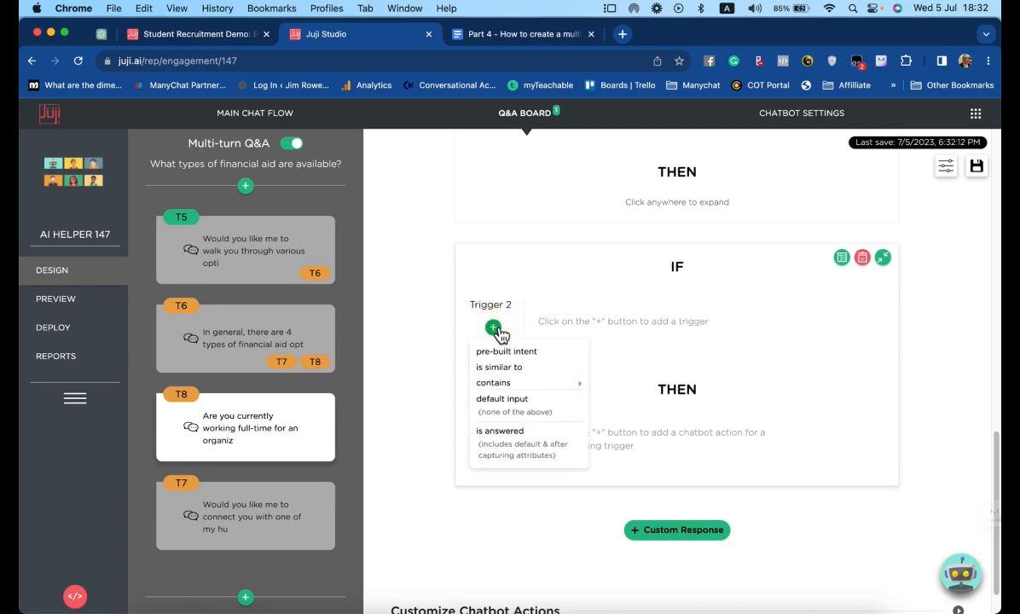
left_click(511, 356)
left_click(597, 339)
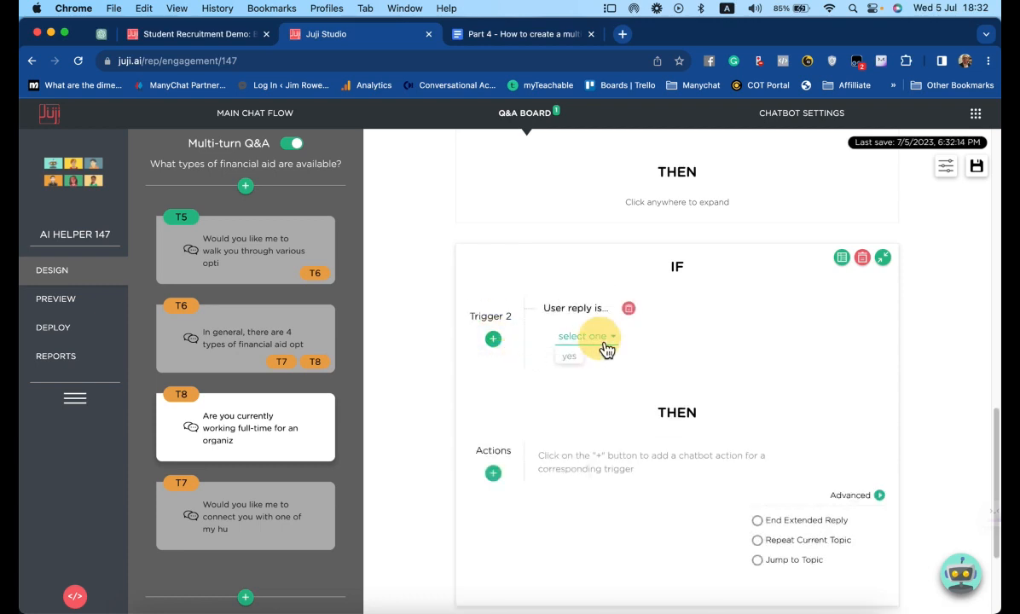
left_click(569, 379)
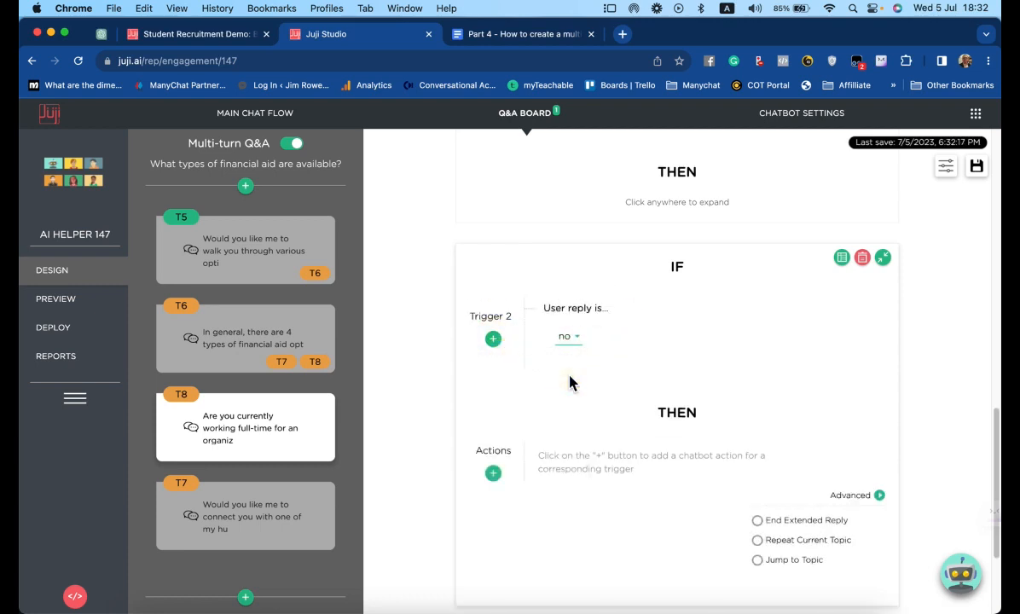
Add a quick acknowledgement to T8's "no" response, introducing the other three options: scholarships and grants, payment plan, and loans.
left_click(493, 473)
left_click(516, 499)
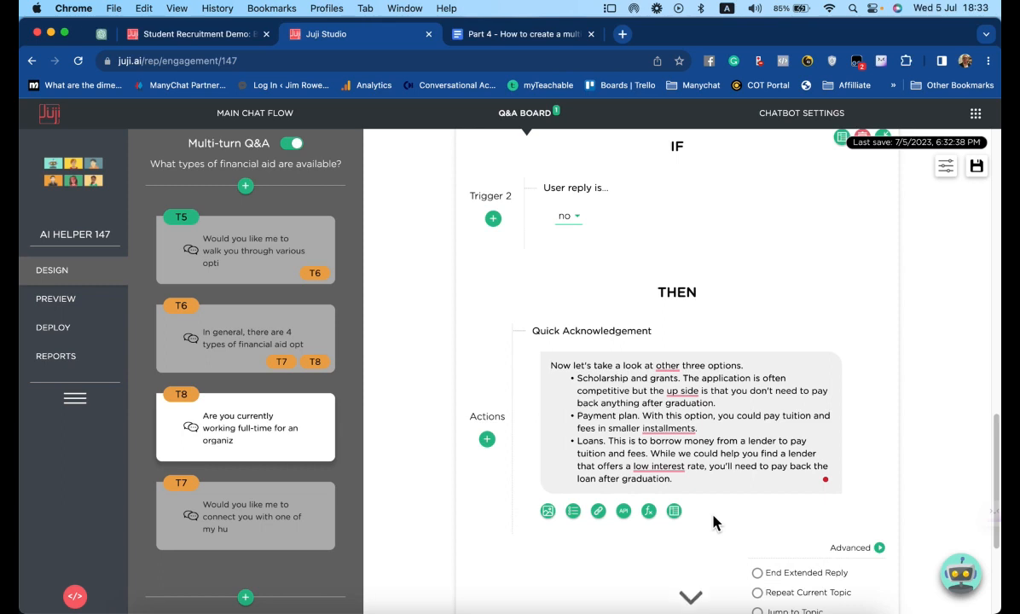
Return to the Q&A board, select the Q&A pair "What types of financial aid are available?" and submit it to the chatbot.
left_click(508, 116)
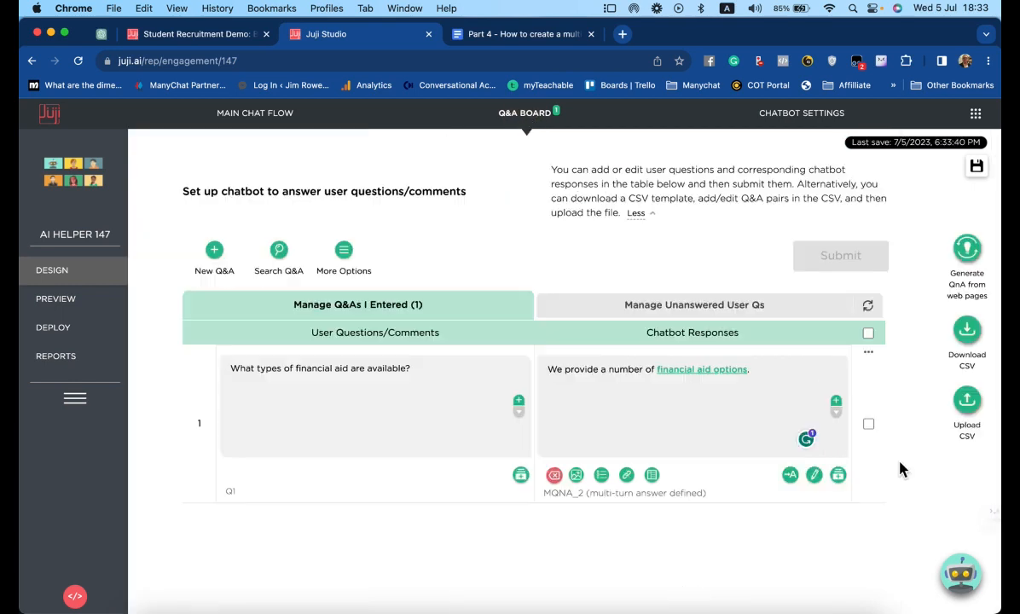
left_click(869, 425)
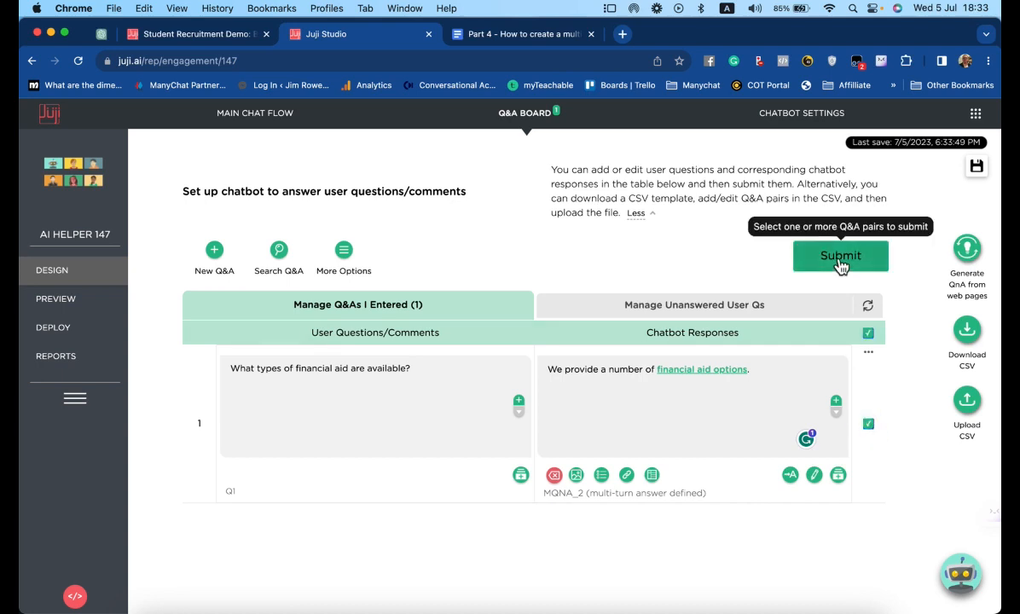
left_click(840, 265)
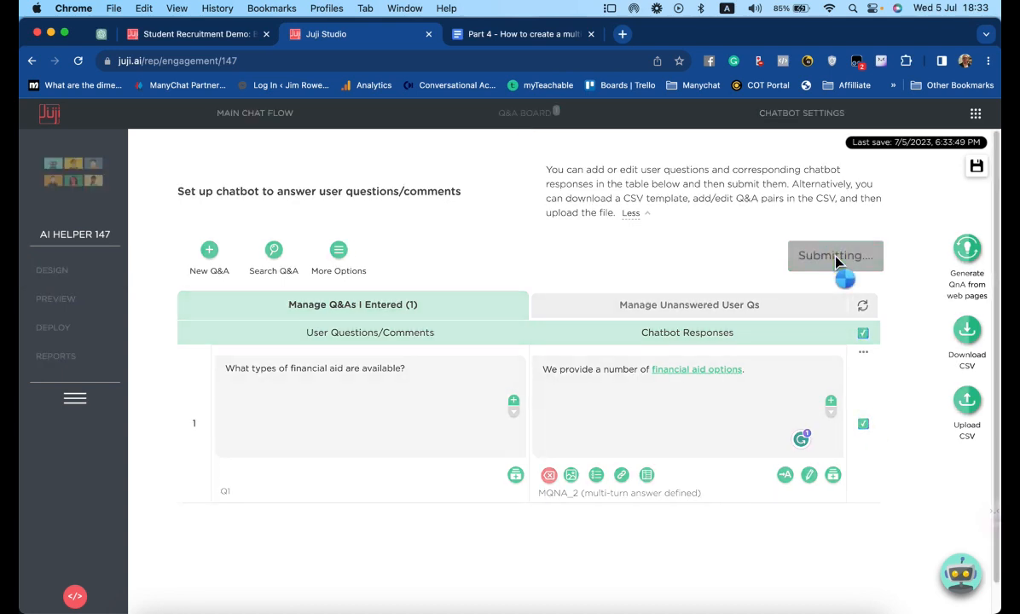
left_click(660, 203)
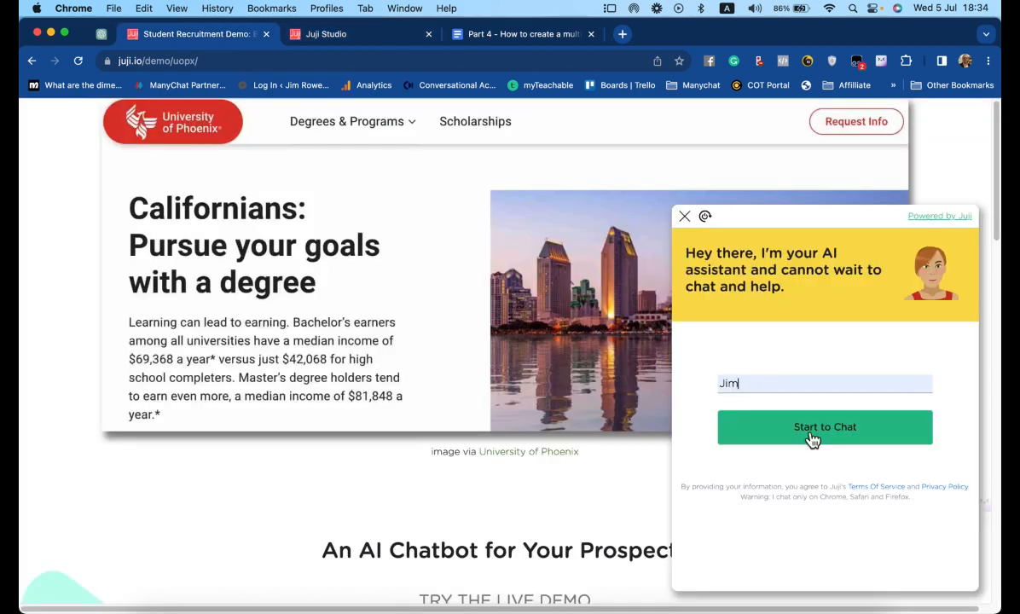
Start a chat on the University of Phoenix demo page and ask "What types of financial aid are available?".
left_click(810, 437)
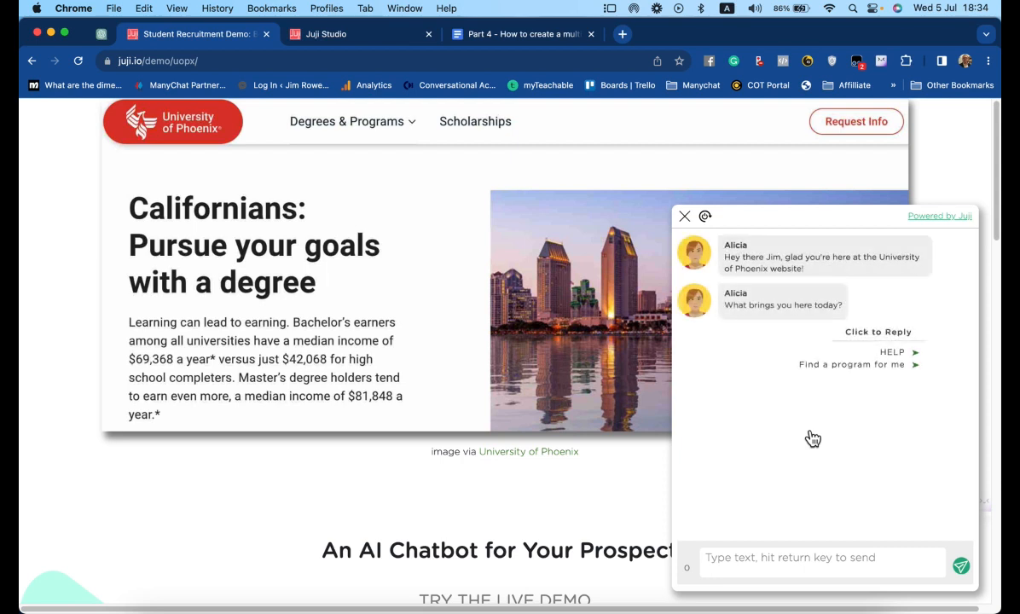
left_click(738, 559)
type("What types of financial aid are available?")
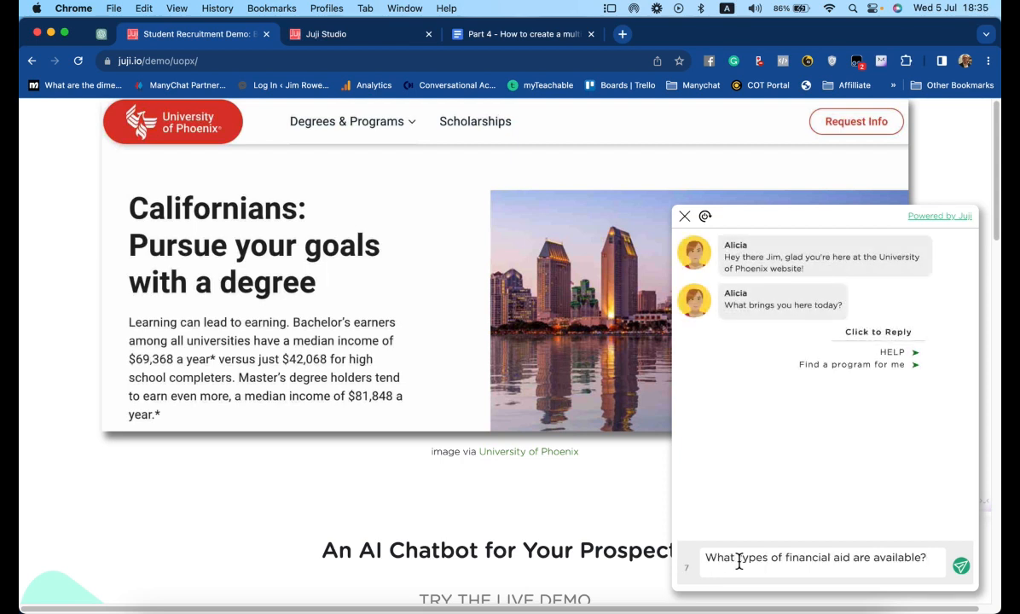
left_click(964, 569)
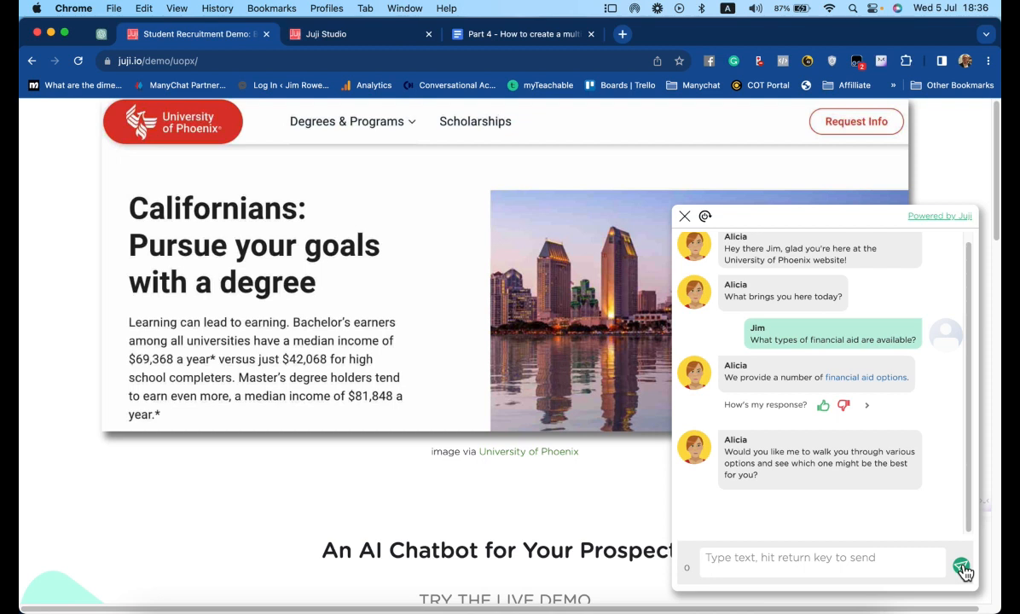
Answer "yes" to the walkthrough offer and choose "yes, I am an active duty military personnel" to test the military branch.
type("yes")
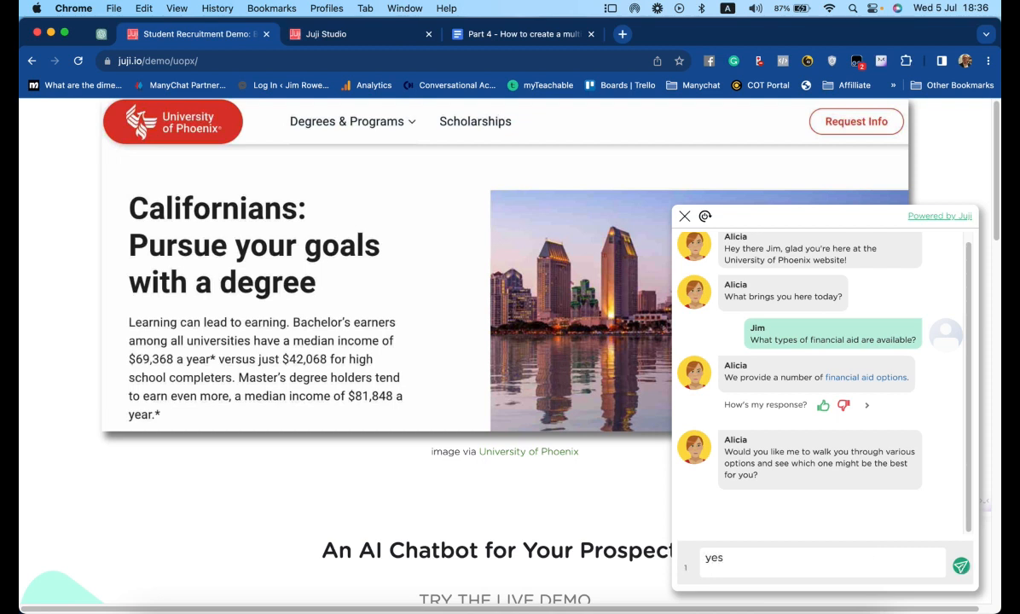
key("Return")
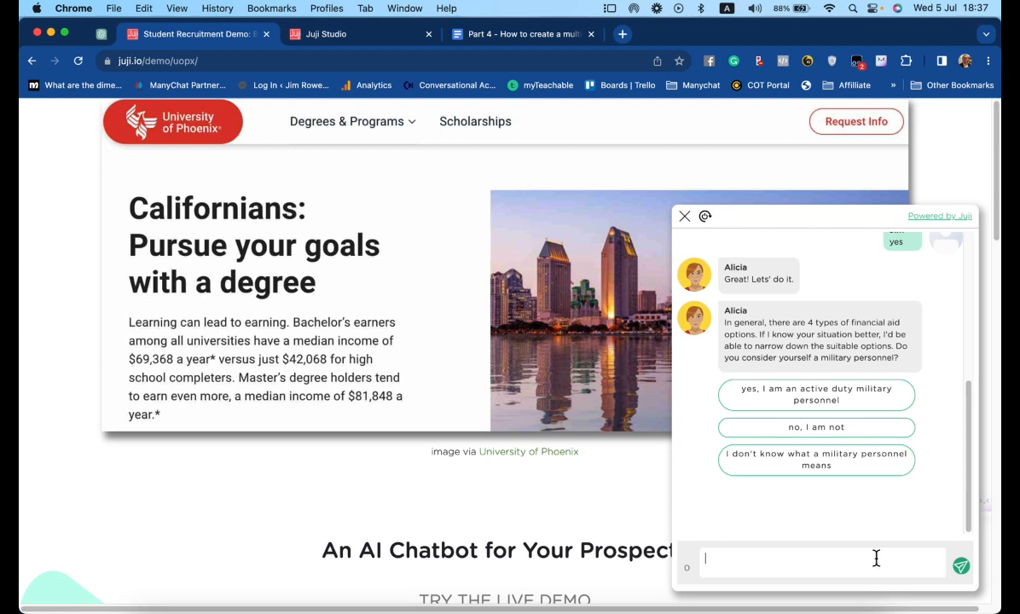
left_click(817, 399)
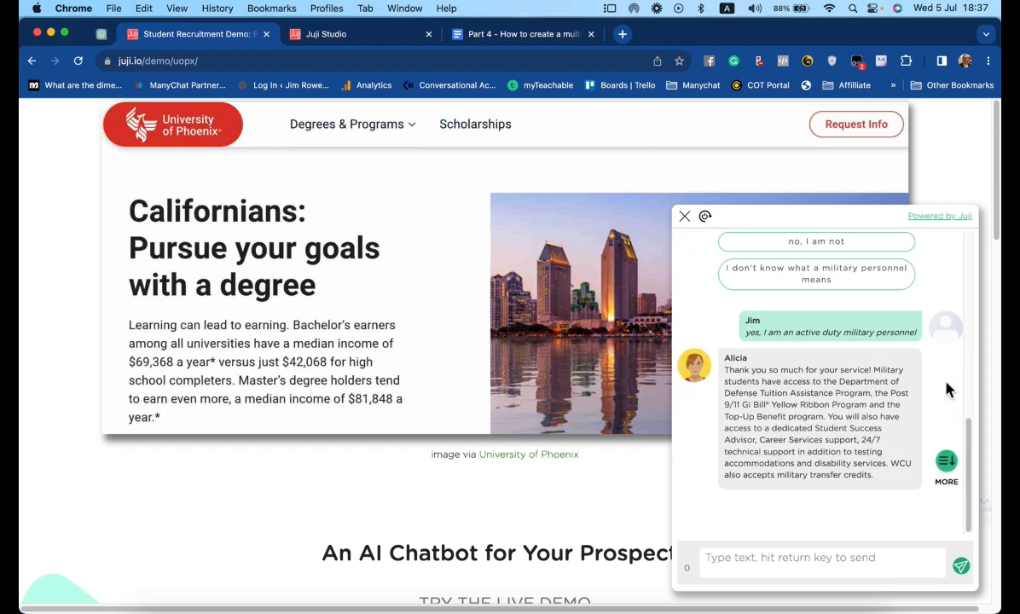
Show the rest of the chatbot's military reply and answer "yes" to being connected with a human colleague.
left_click(948, 465)
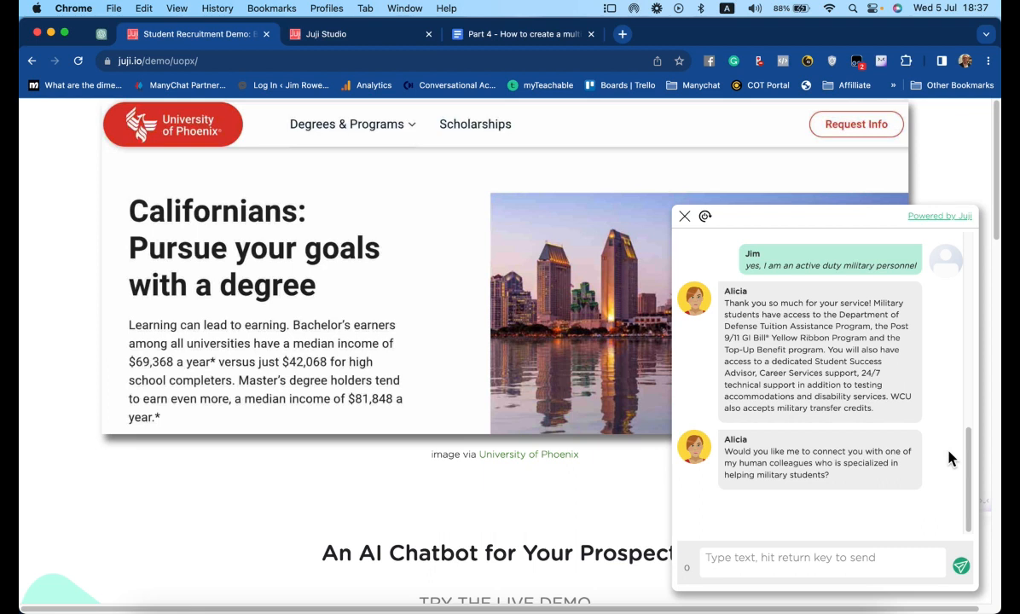
type("yes")
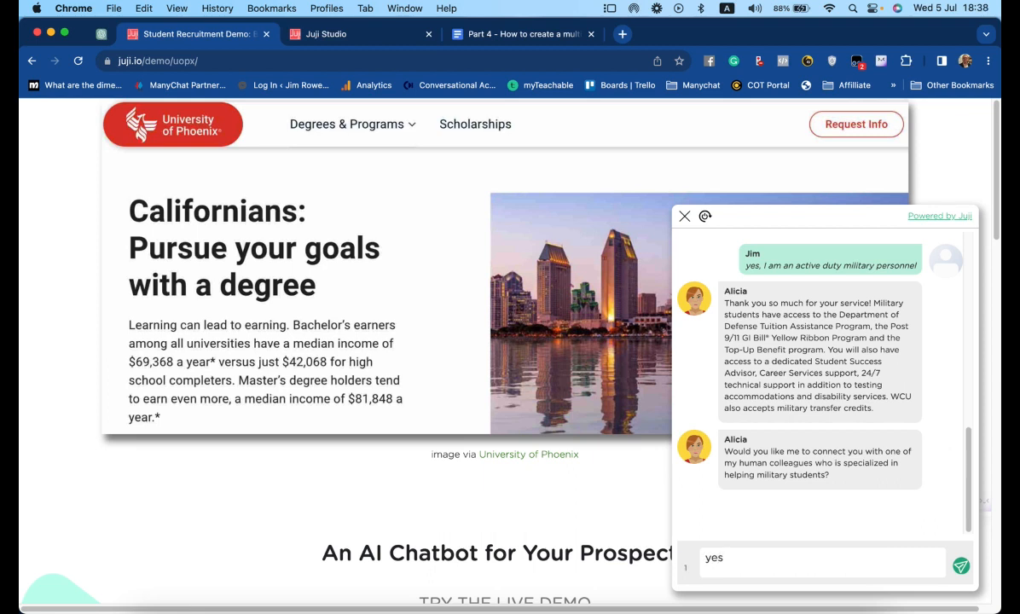
key("Return")
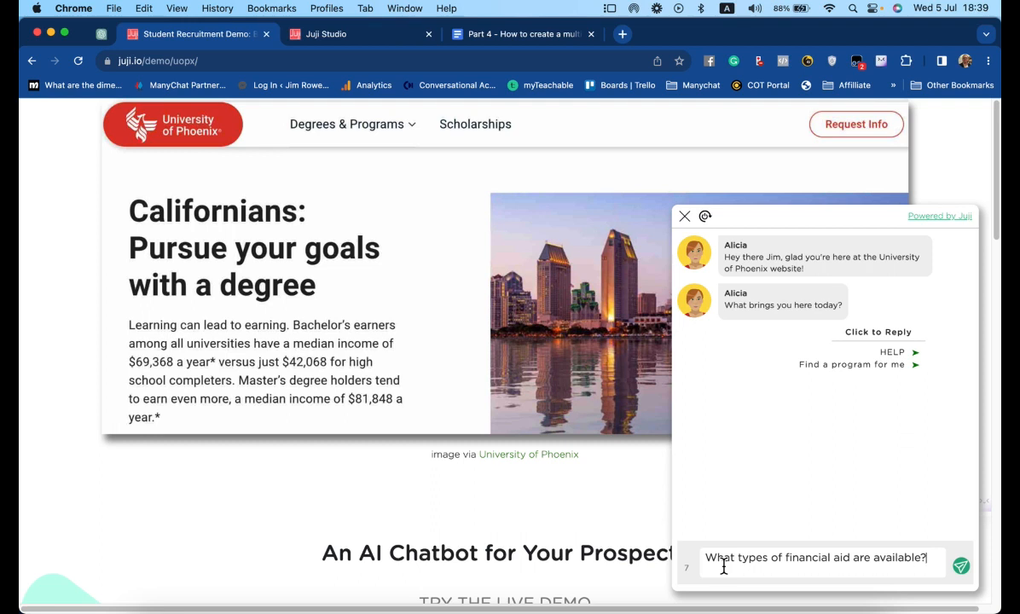
Ask "What types of financial aid are available?" in a fresh chat and decline the walkthrough offer with "No".
key("Return")
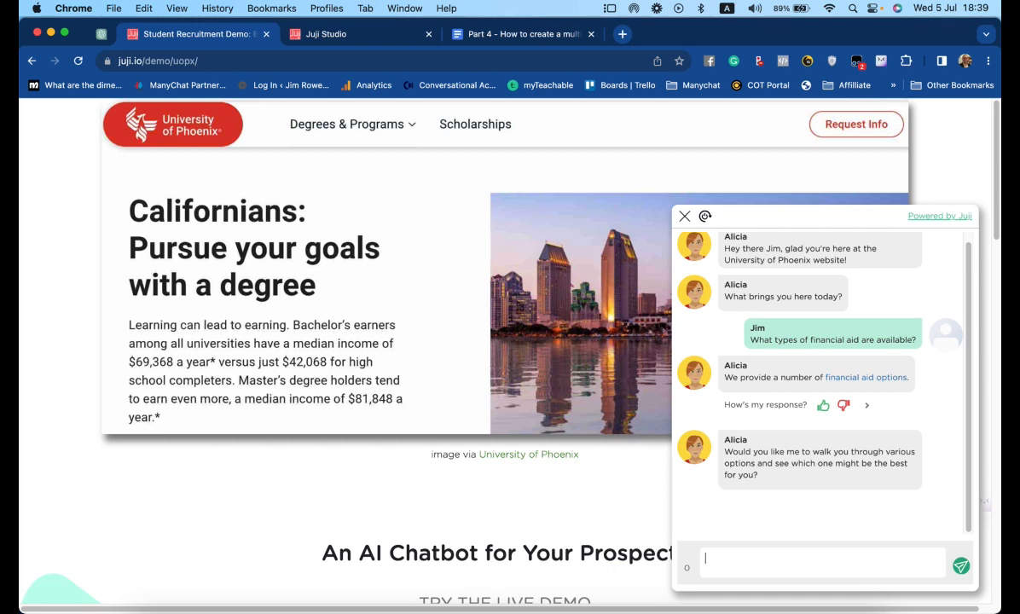
type("No")
key("Return")
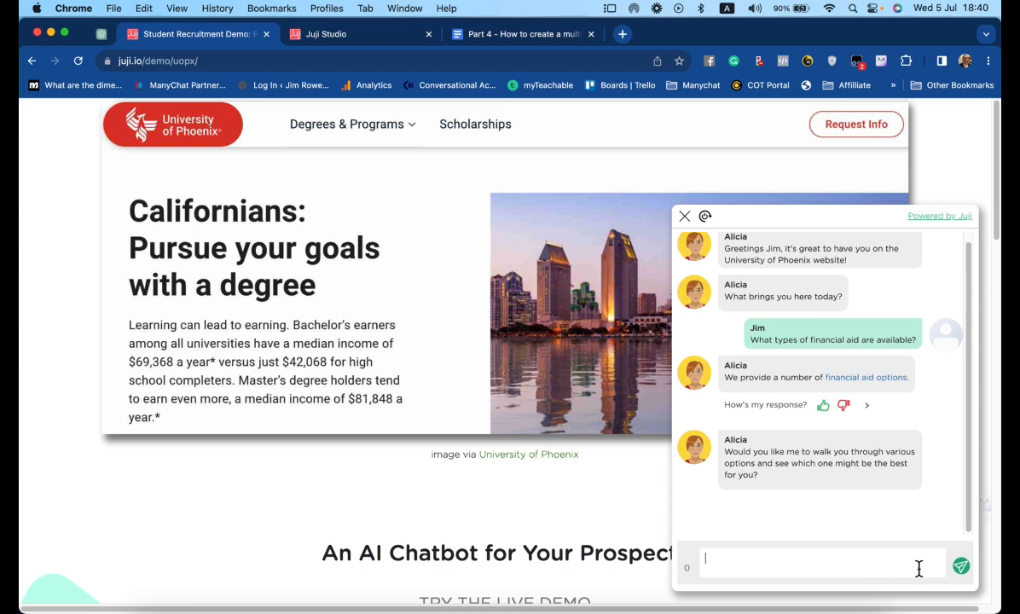
Accept the walkthrough offer with "yes" and choose "no, I am not" for the military question to test the non-military branch.
type("yes")
key("Return")
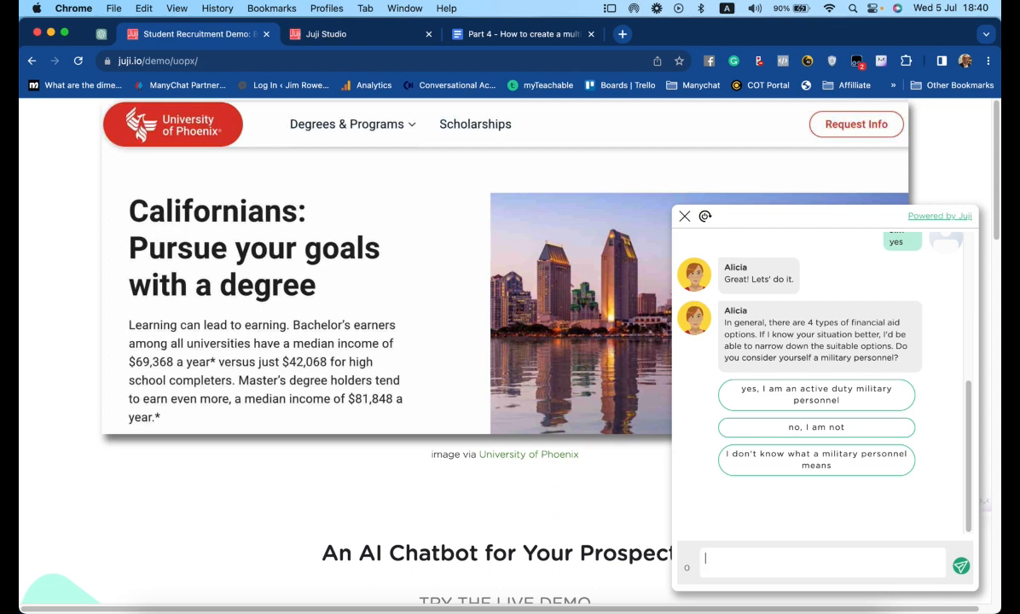
left_click(843, 427)
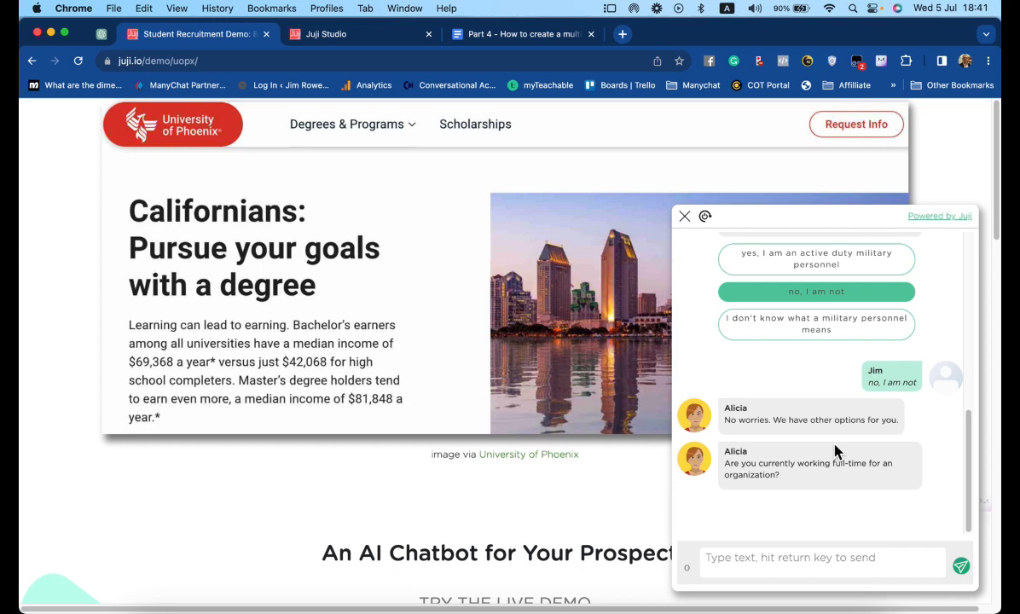
Answer "yes" to the question about currently working full-time for an organization to test the employer reimbursement response.
left_click(808, 566)
type("yes")
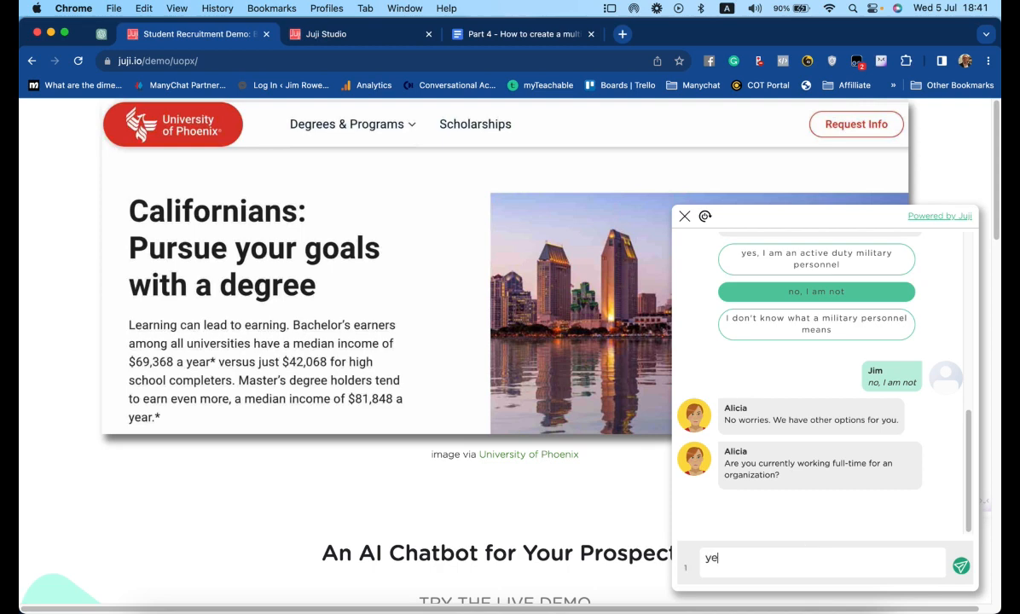
key("Return")
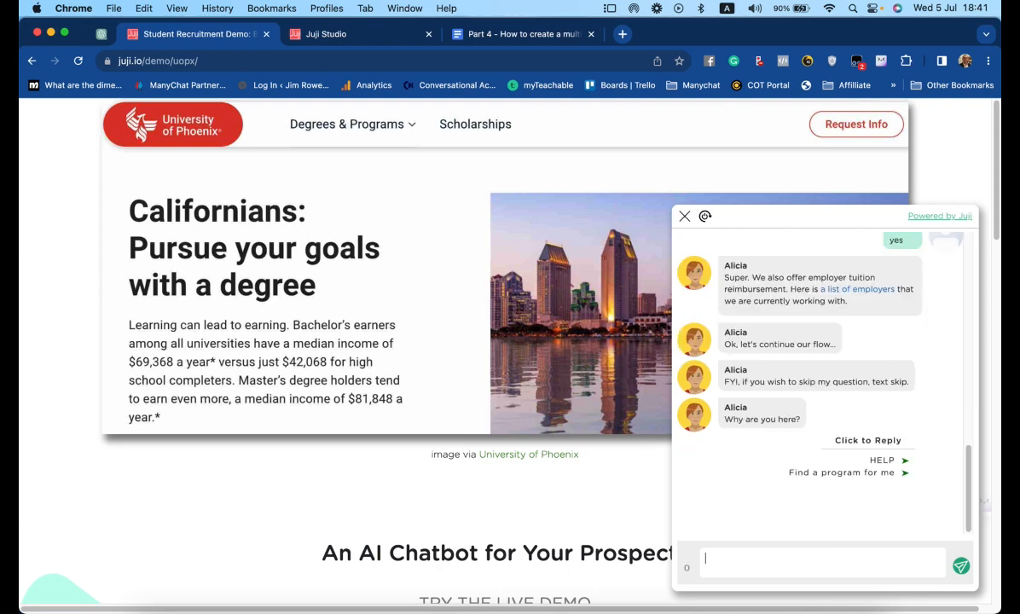